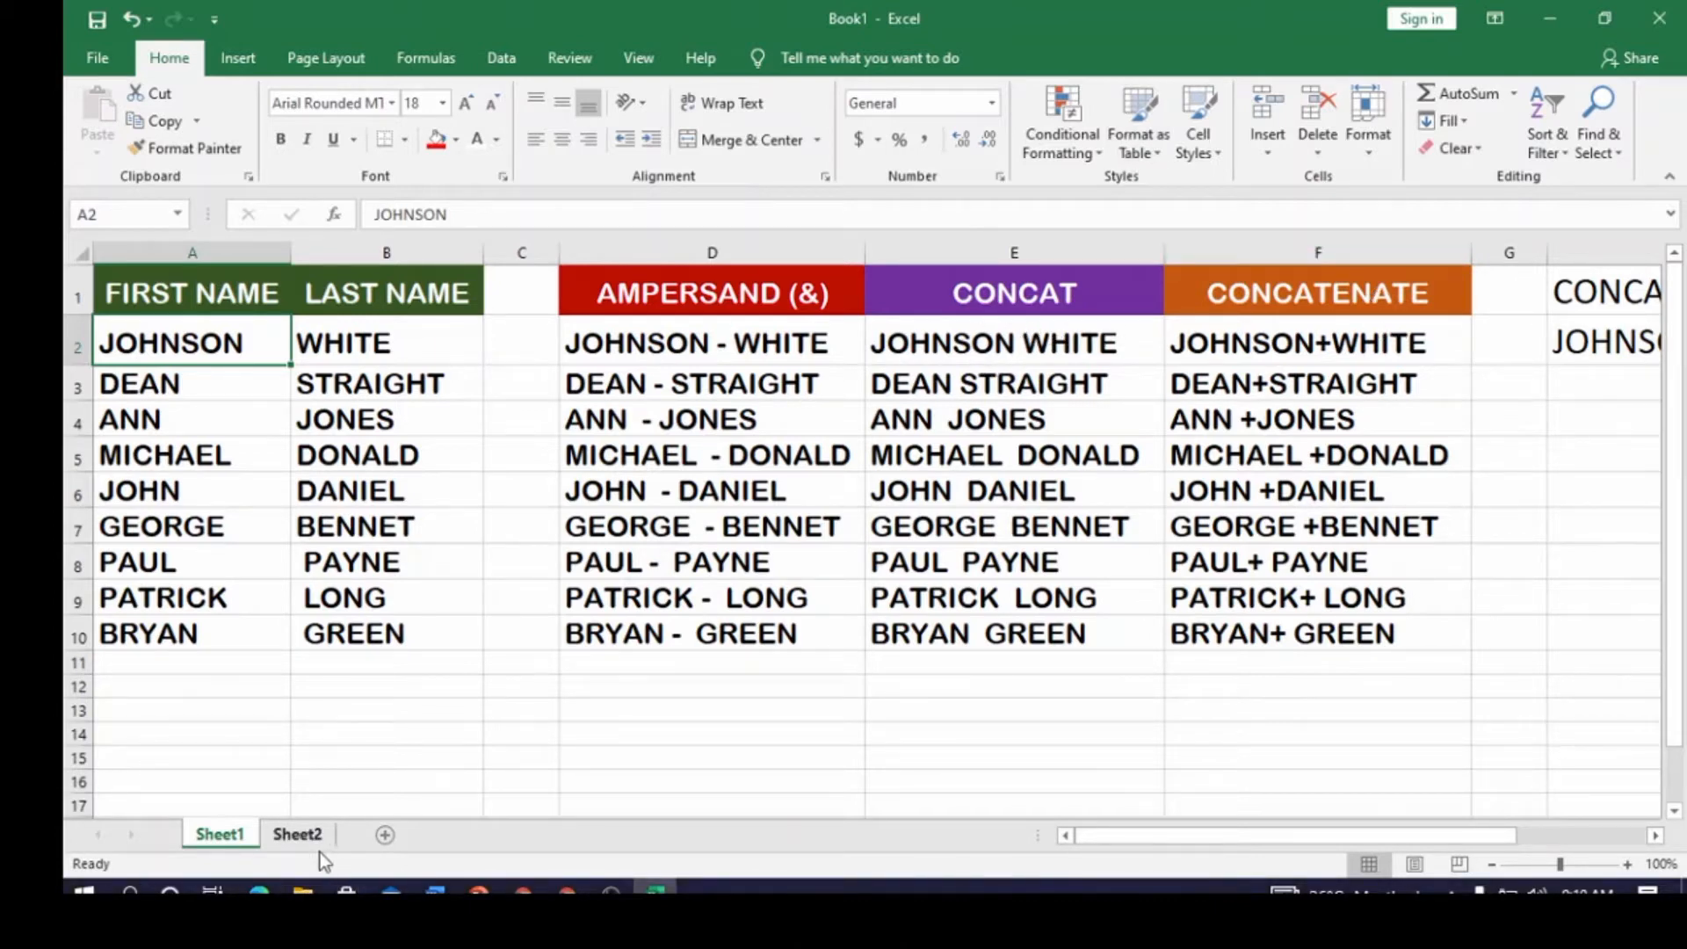
# Step: Switch to Sheet2 and bring up the data tools
pyautogui.click(299, 835)
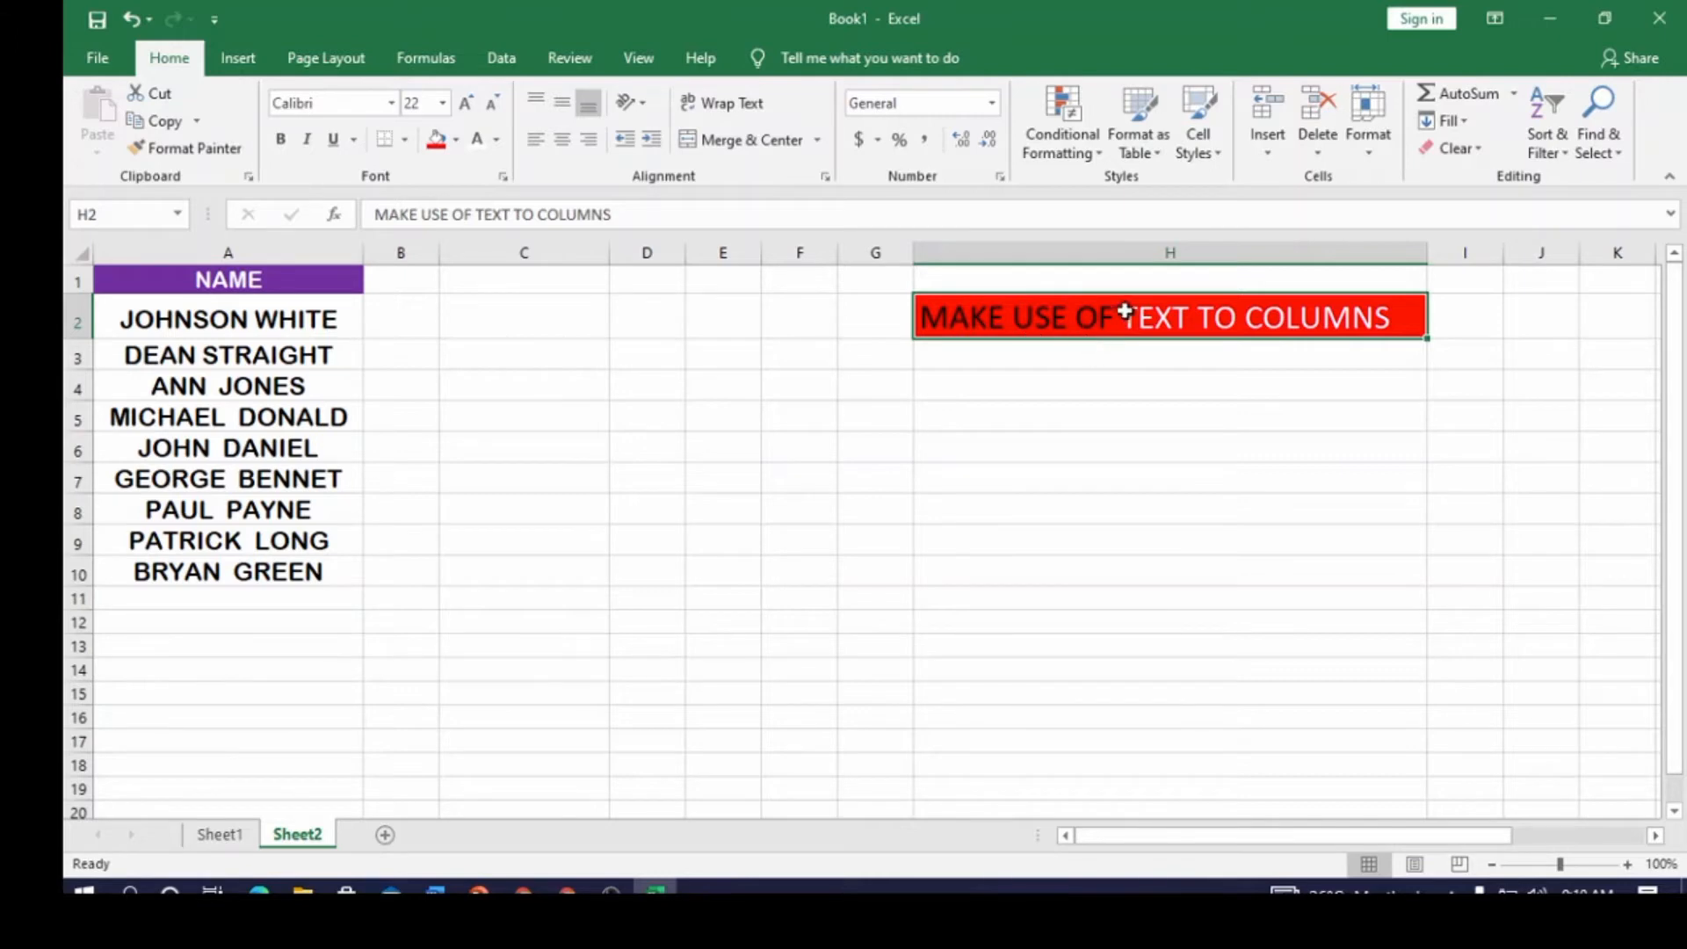
pyautogui.click(494, 63)
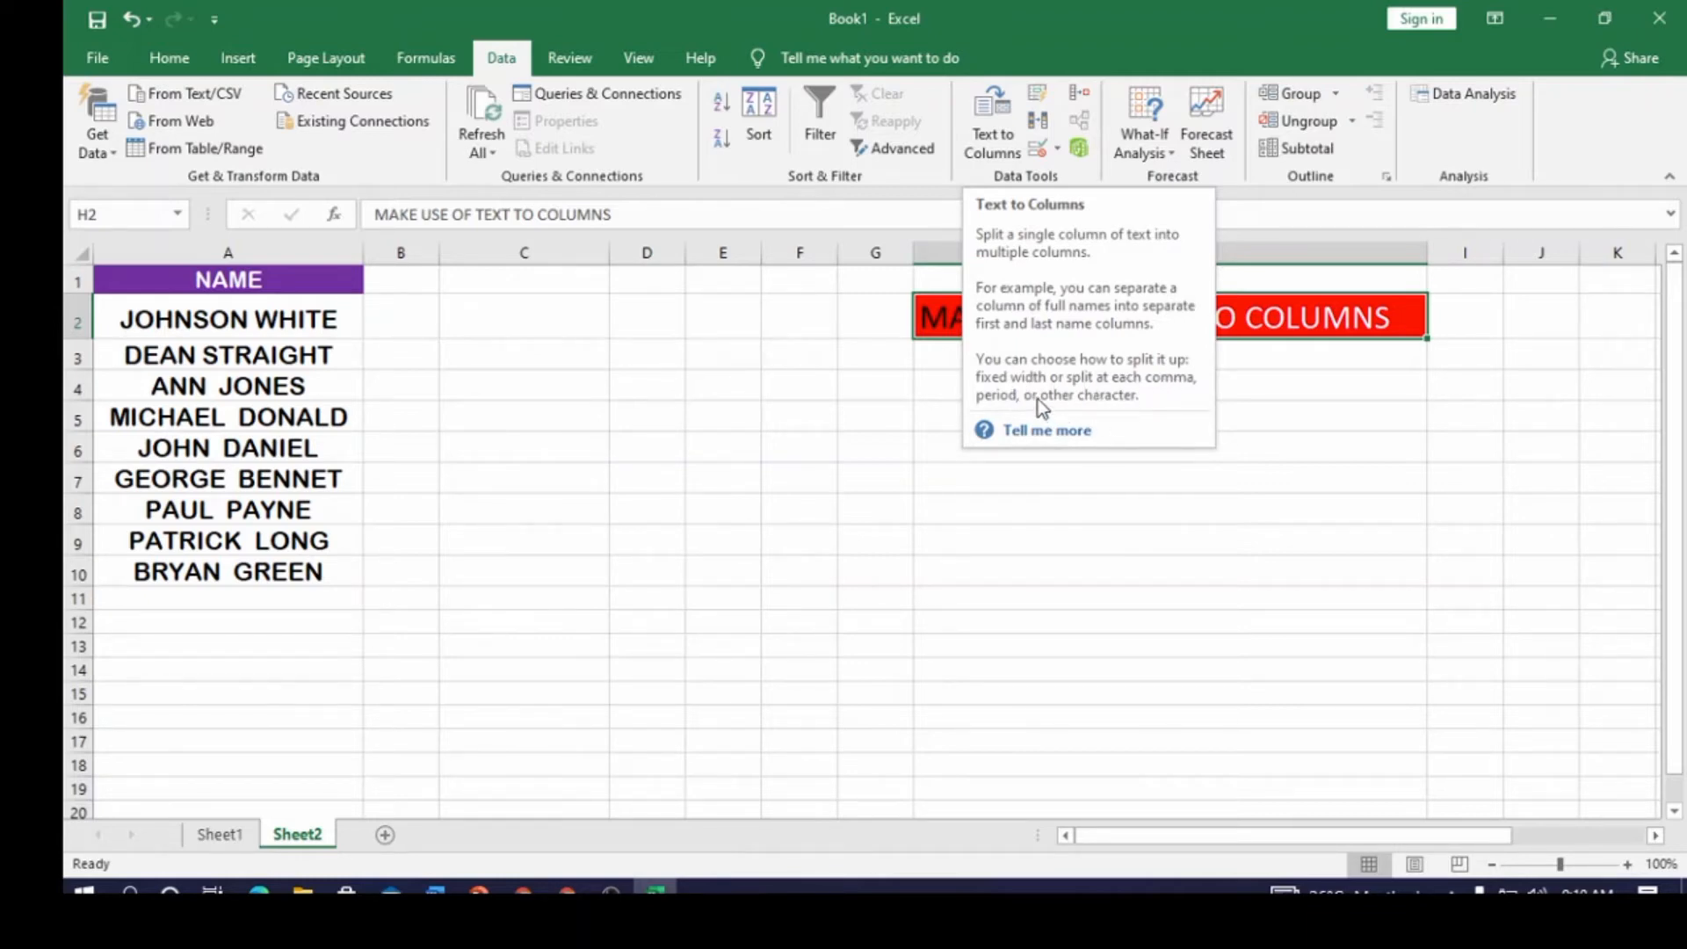
pyautogui.click(998, 156)
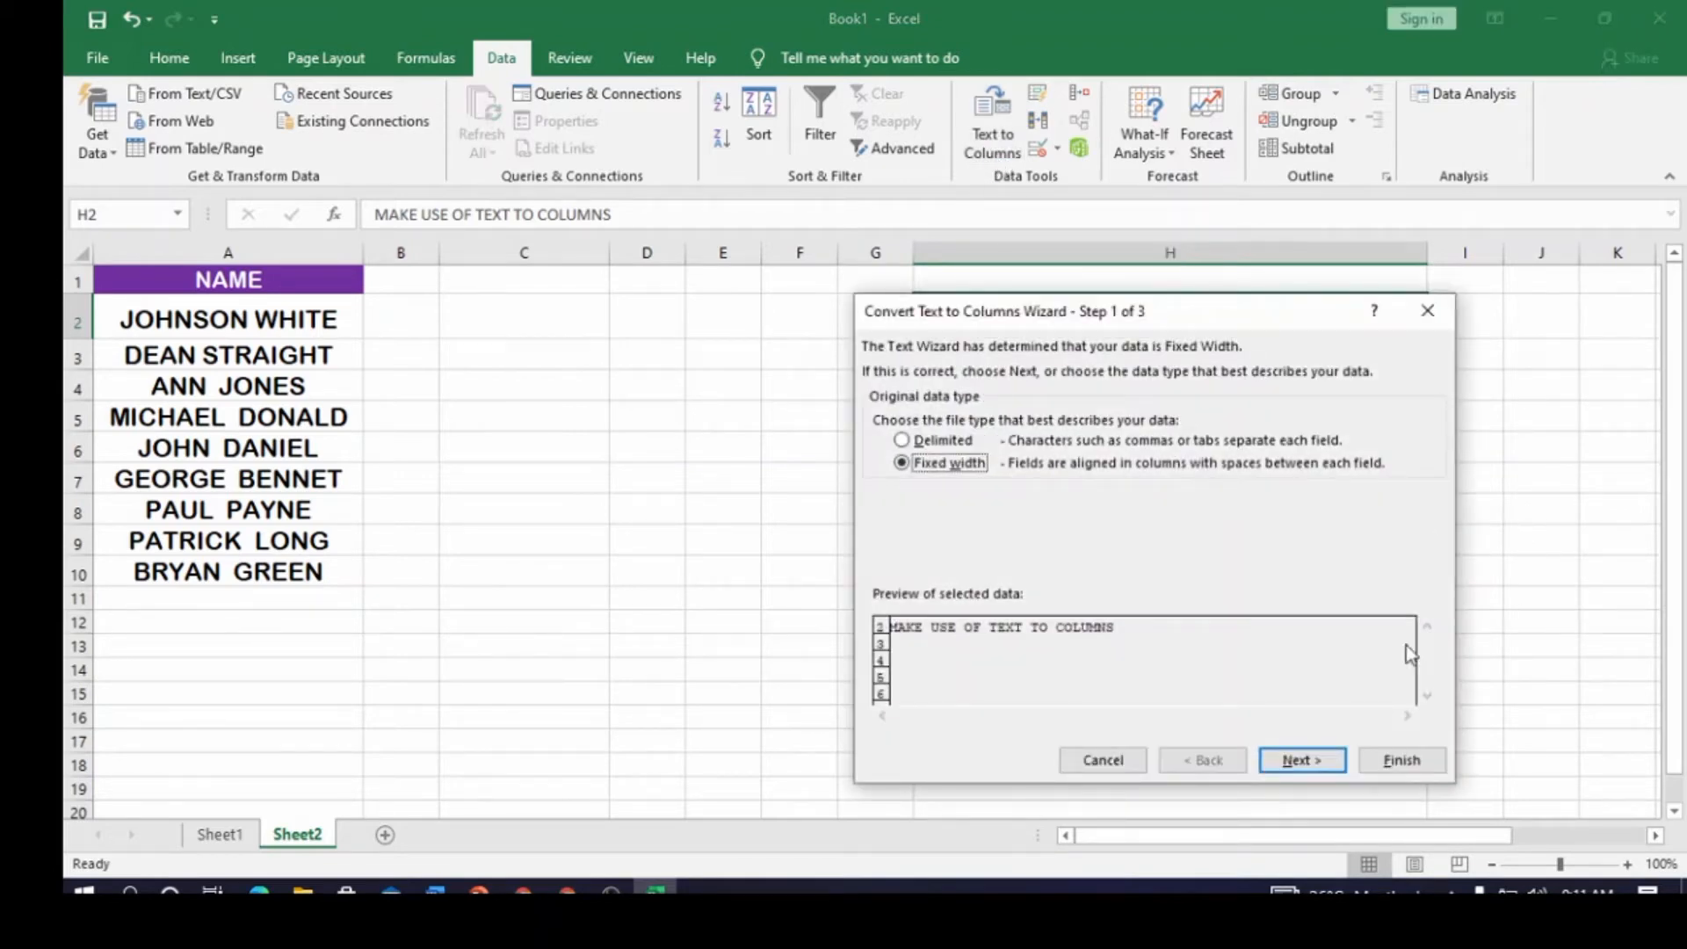
pyautogui.click(1103, 759)
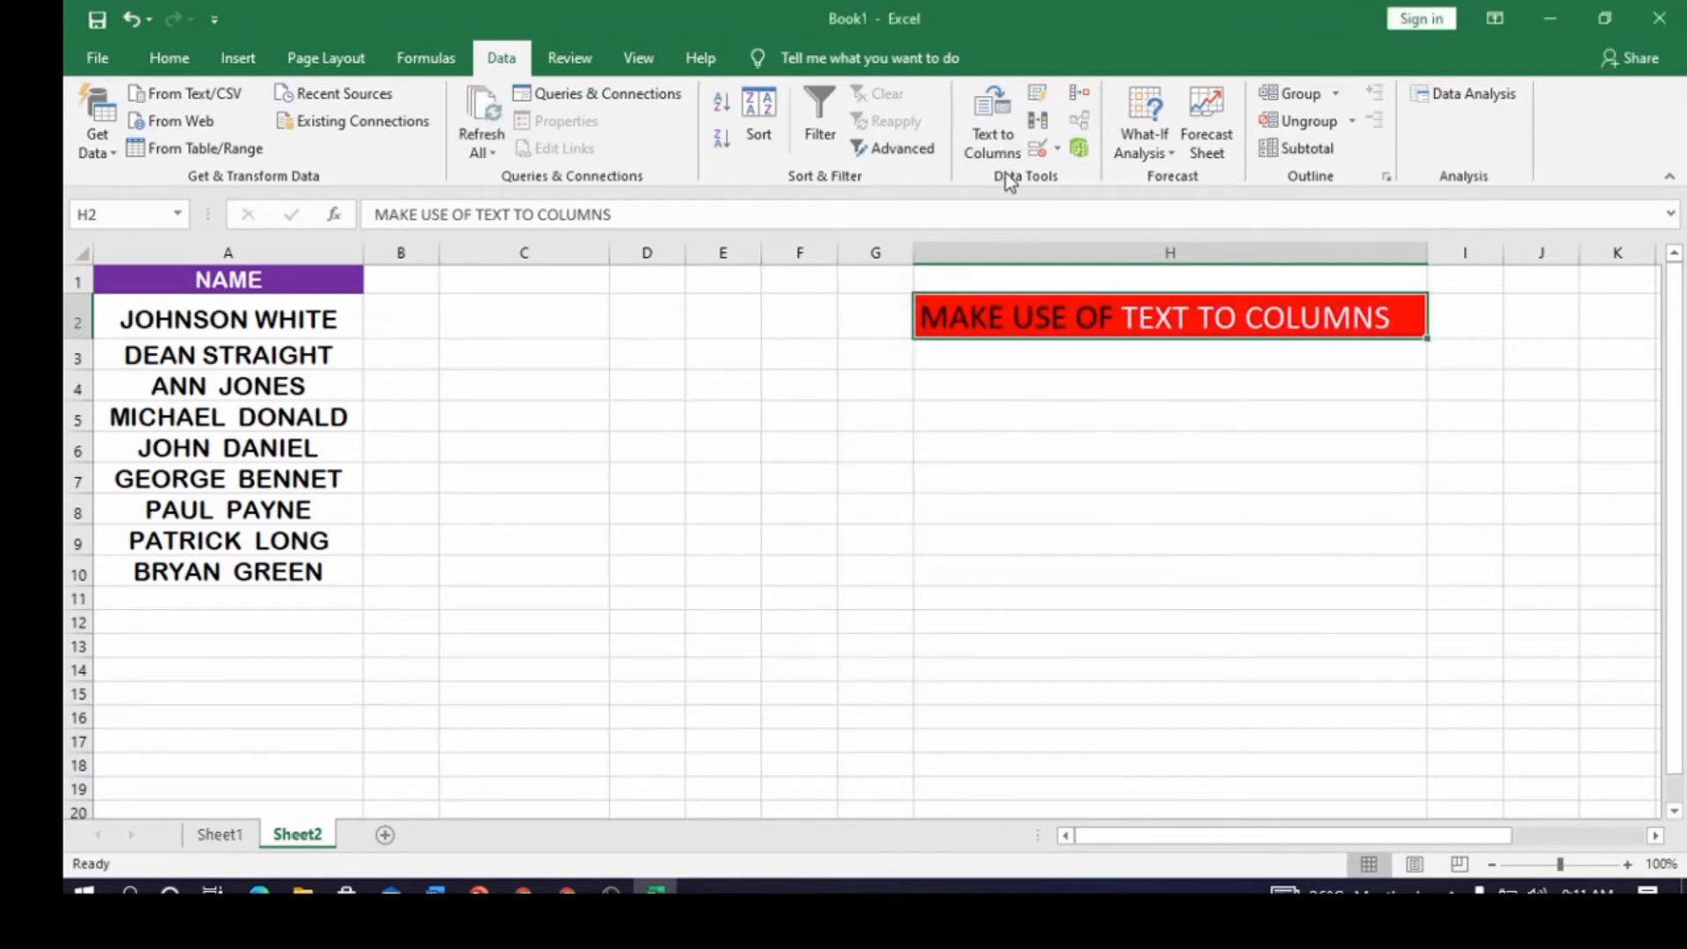
pyautogui.click(988, 123)
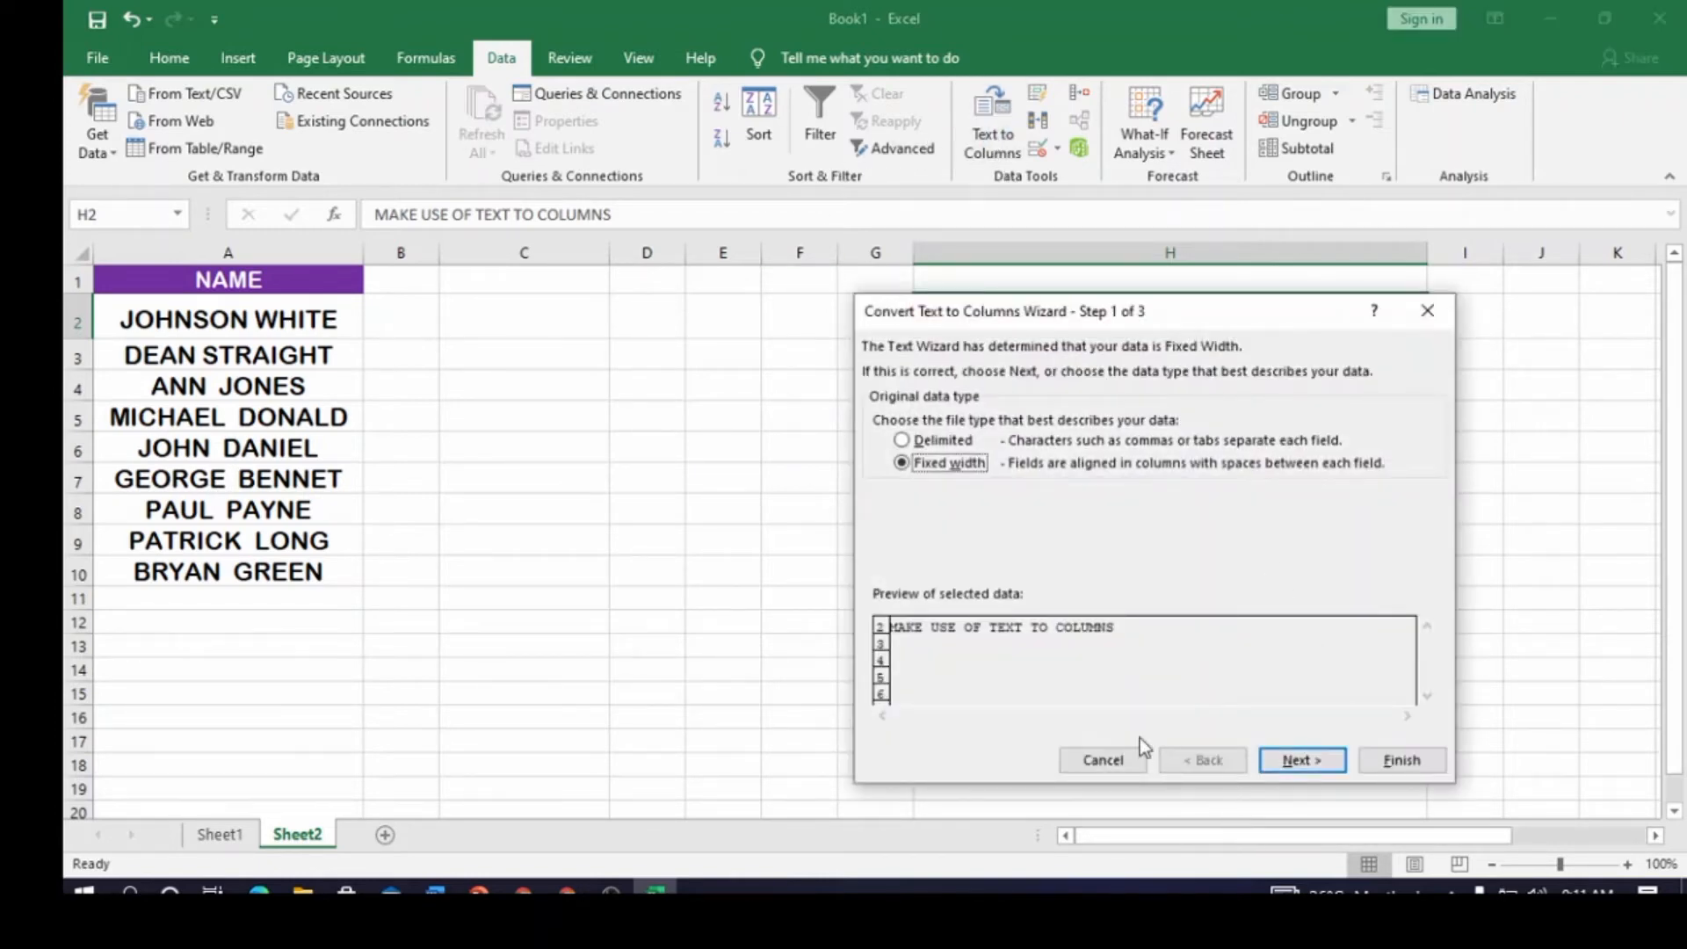
pyautogui.click(1098, 758)
pyautogui.click(928, 477)
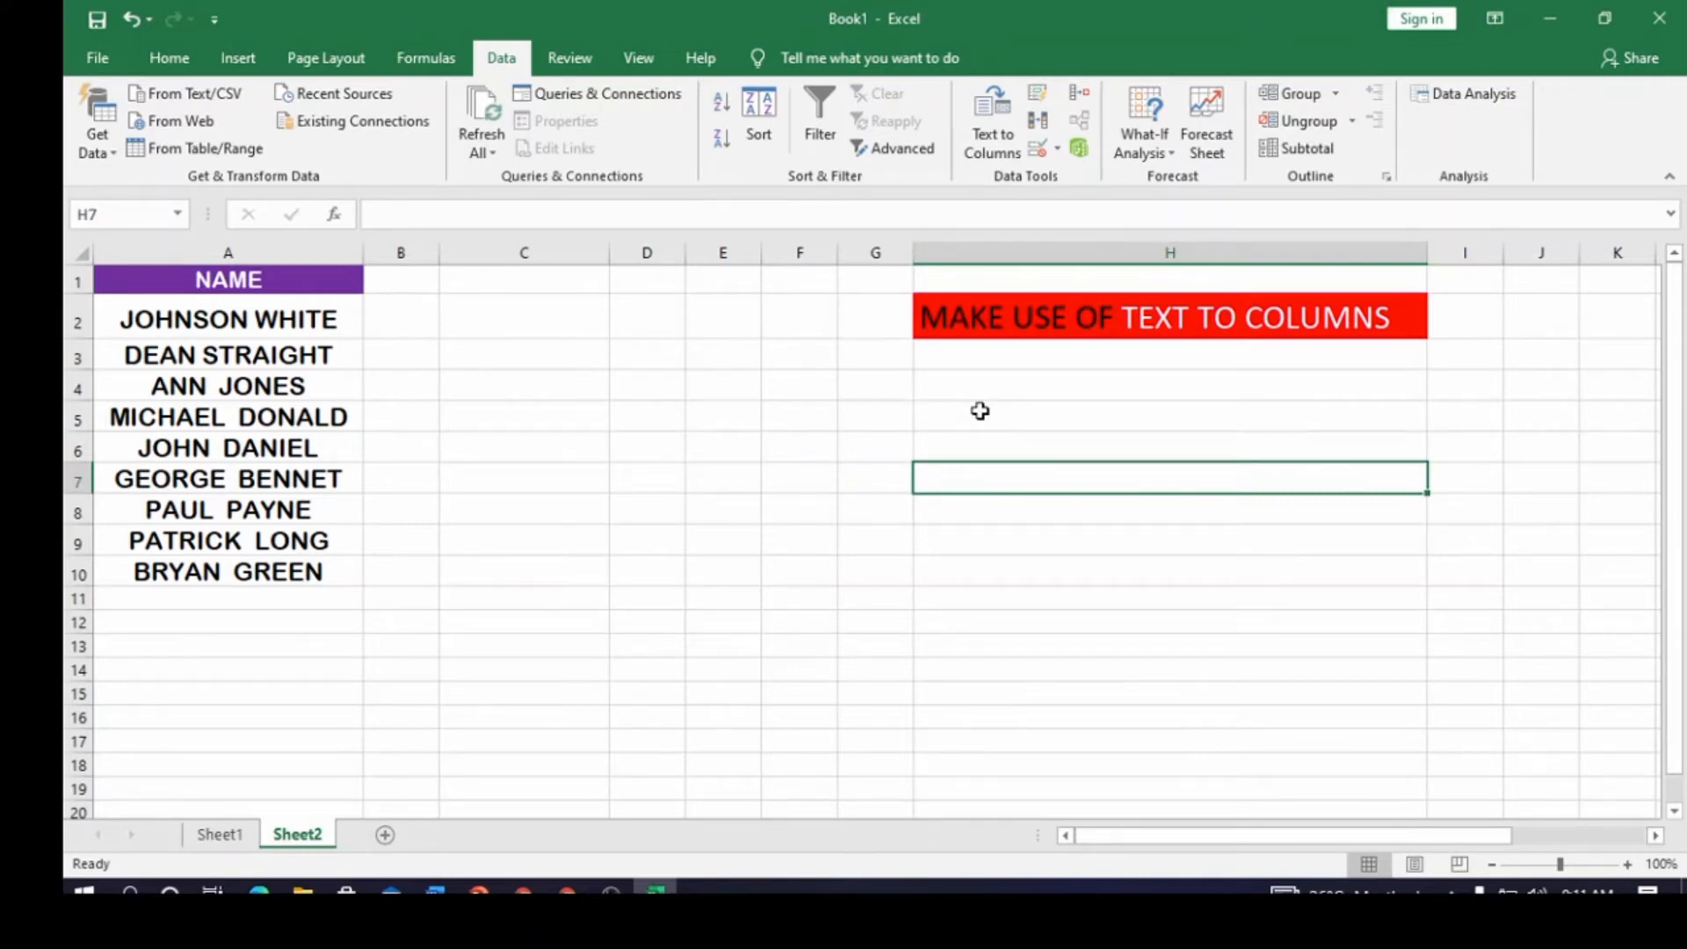
pyautogui.click(703, 444)
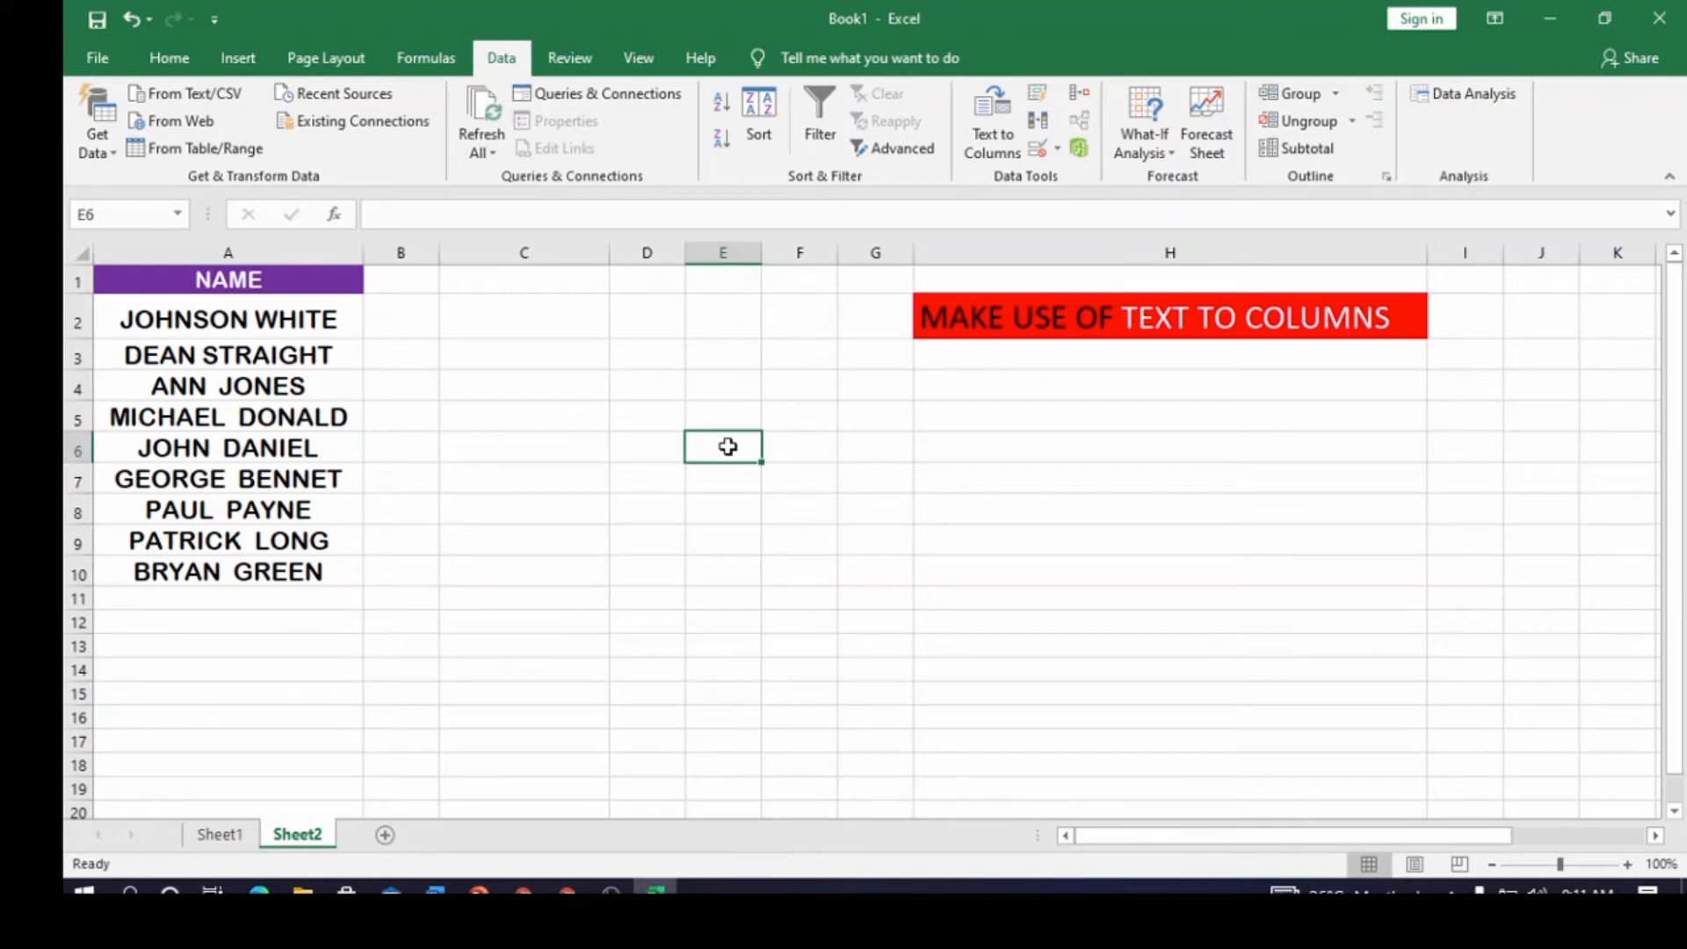
pyautogui.click(993, 123)
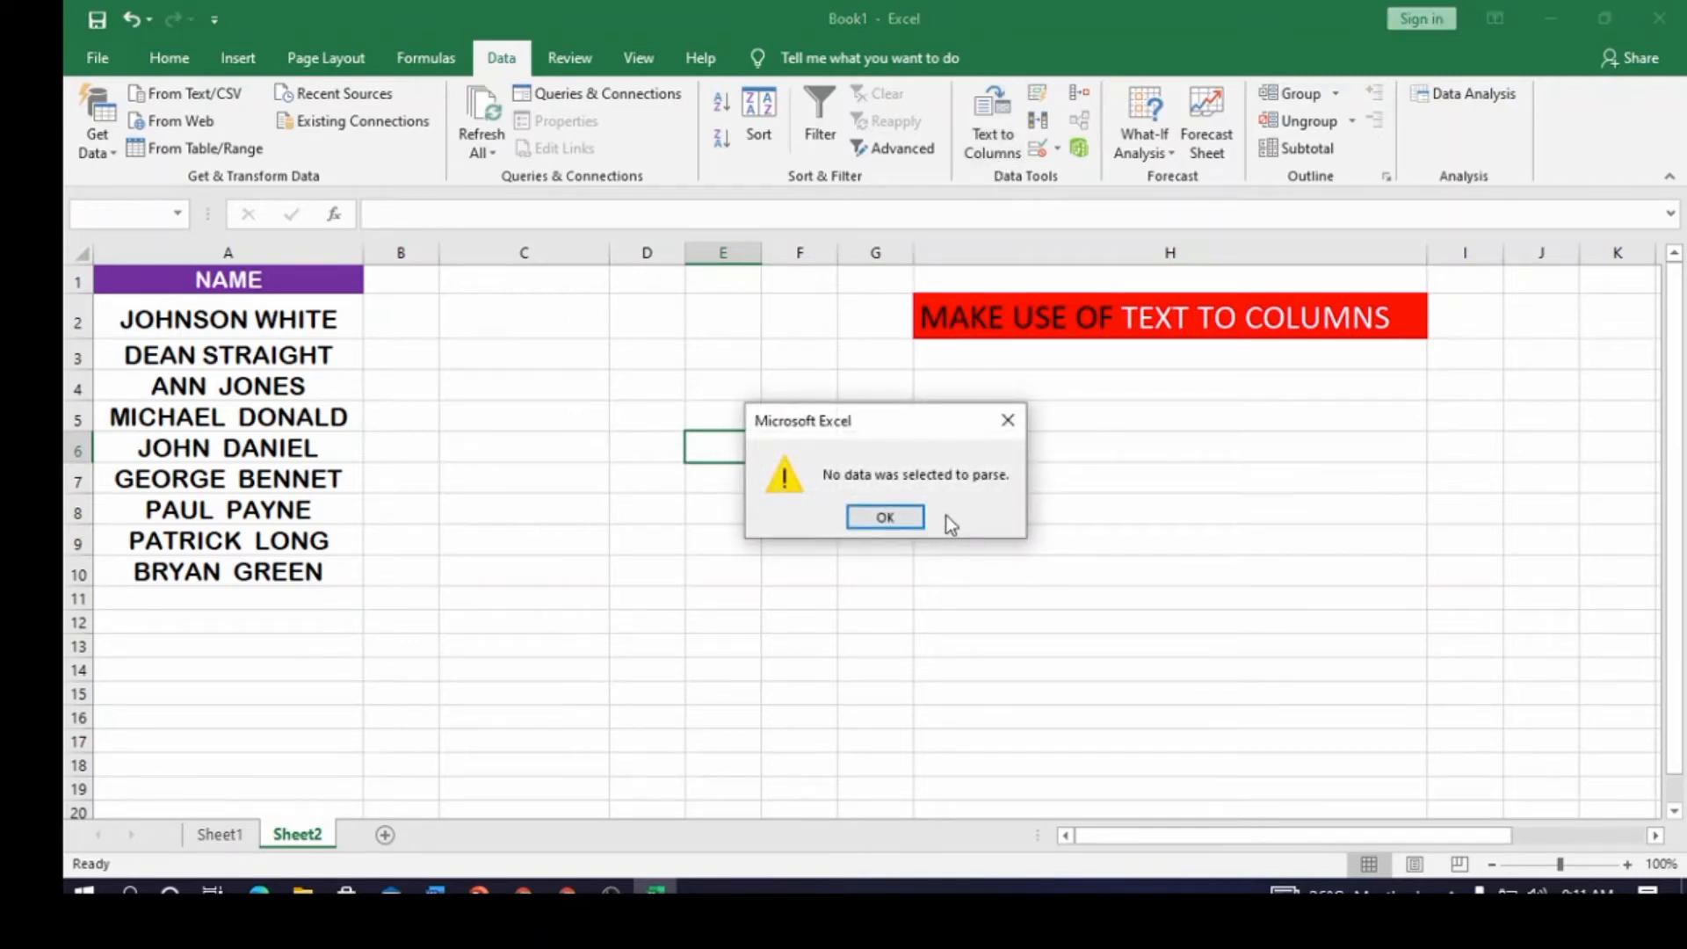
pyautogui.click(905, 518)
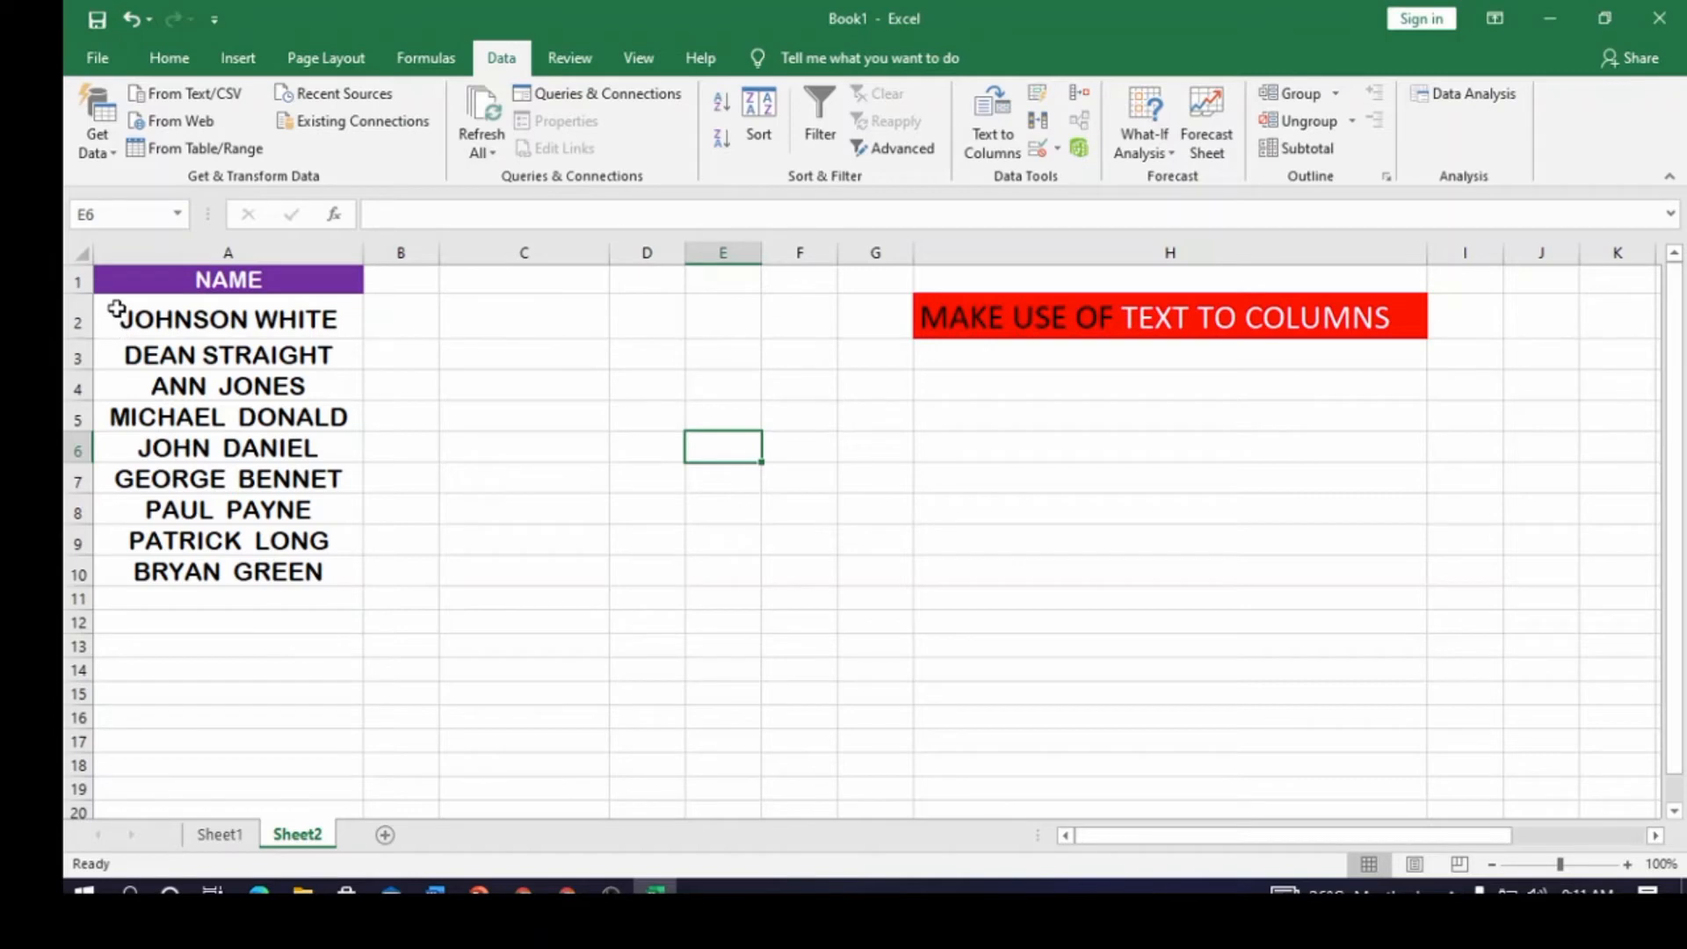
# Step: Start Text to Columns on the full names in A2:A10, with Delimited as the original data type
pyautogui.click(130, 334)
pyautogui.moveTo(130, 334); pyautogui.dragTo(159, 570)
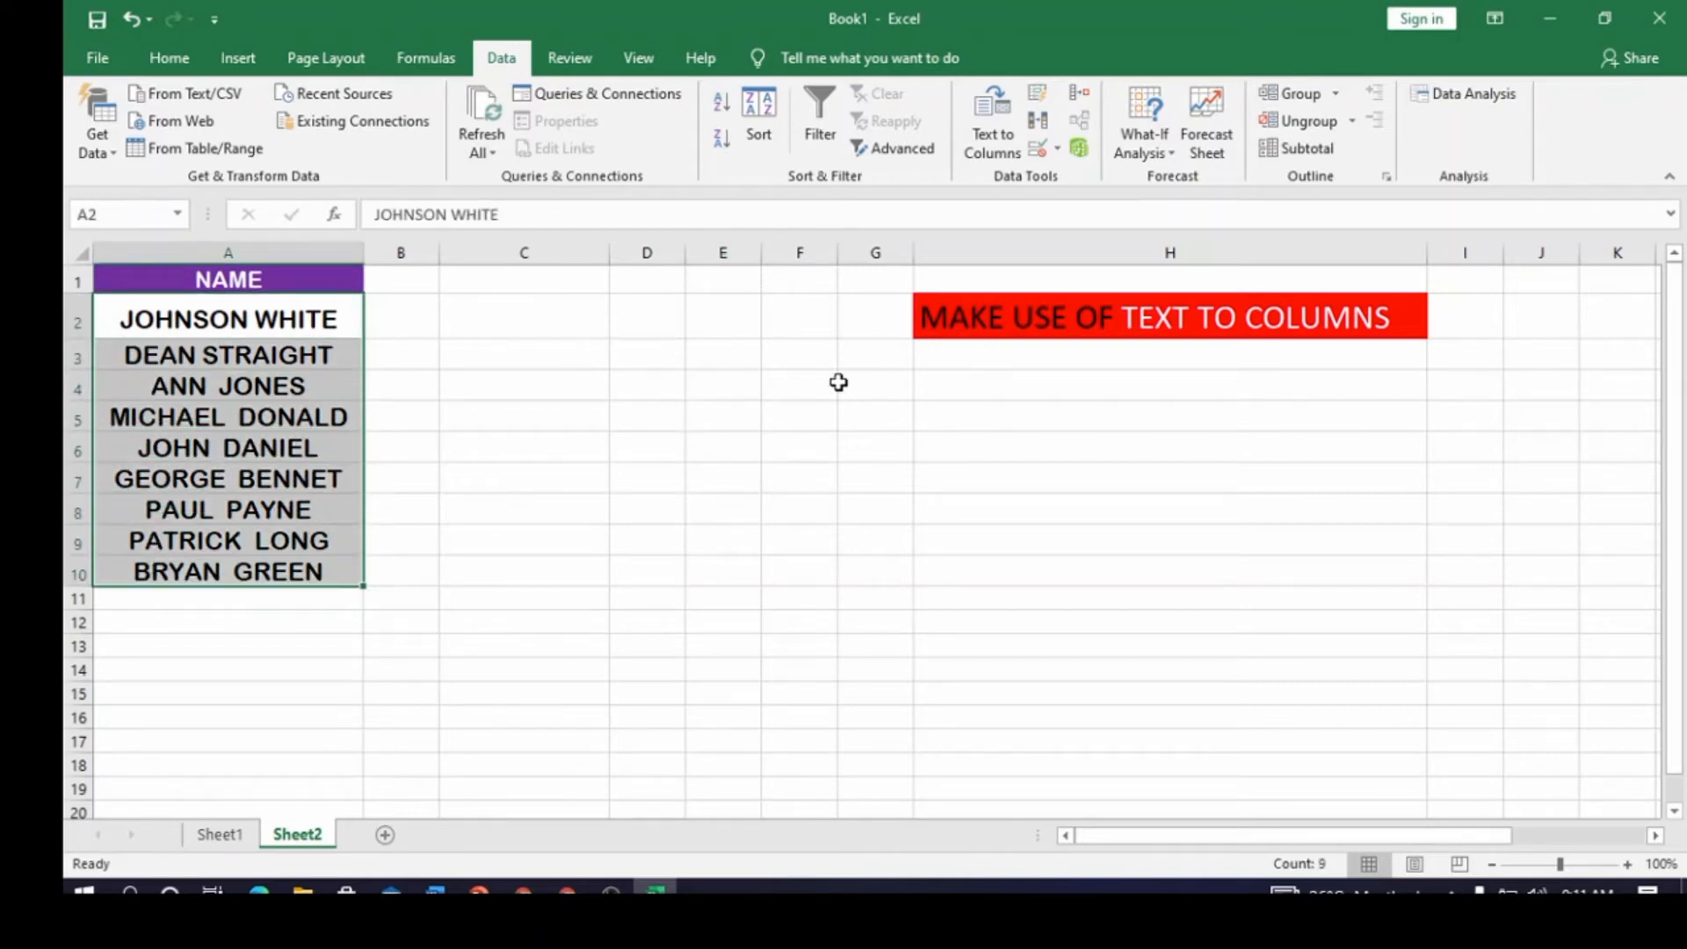
pyautogui.click(991, 141)
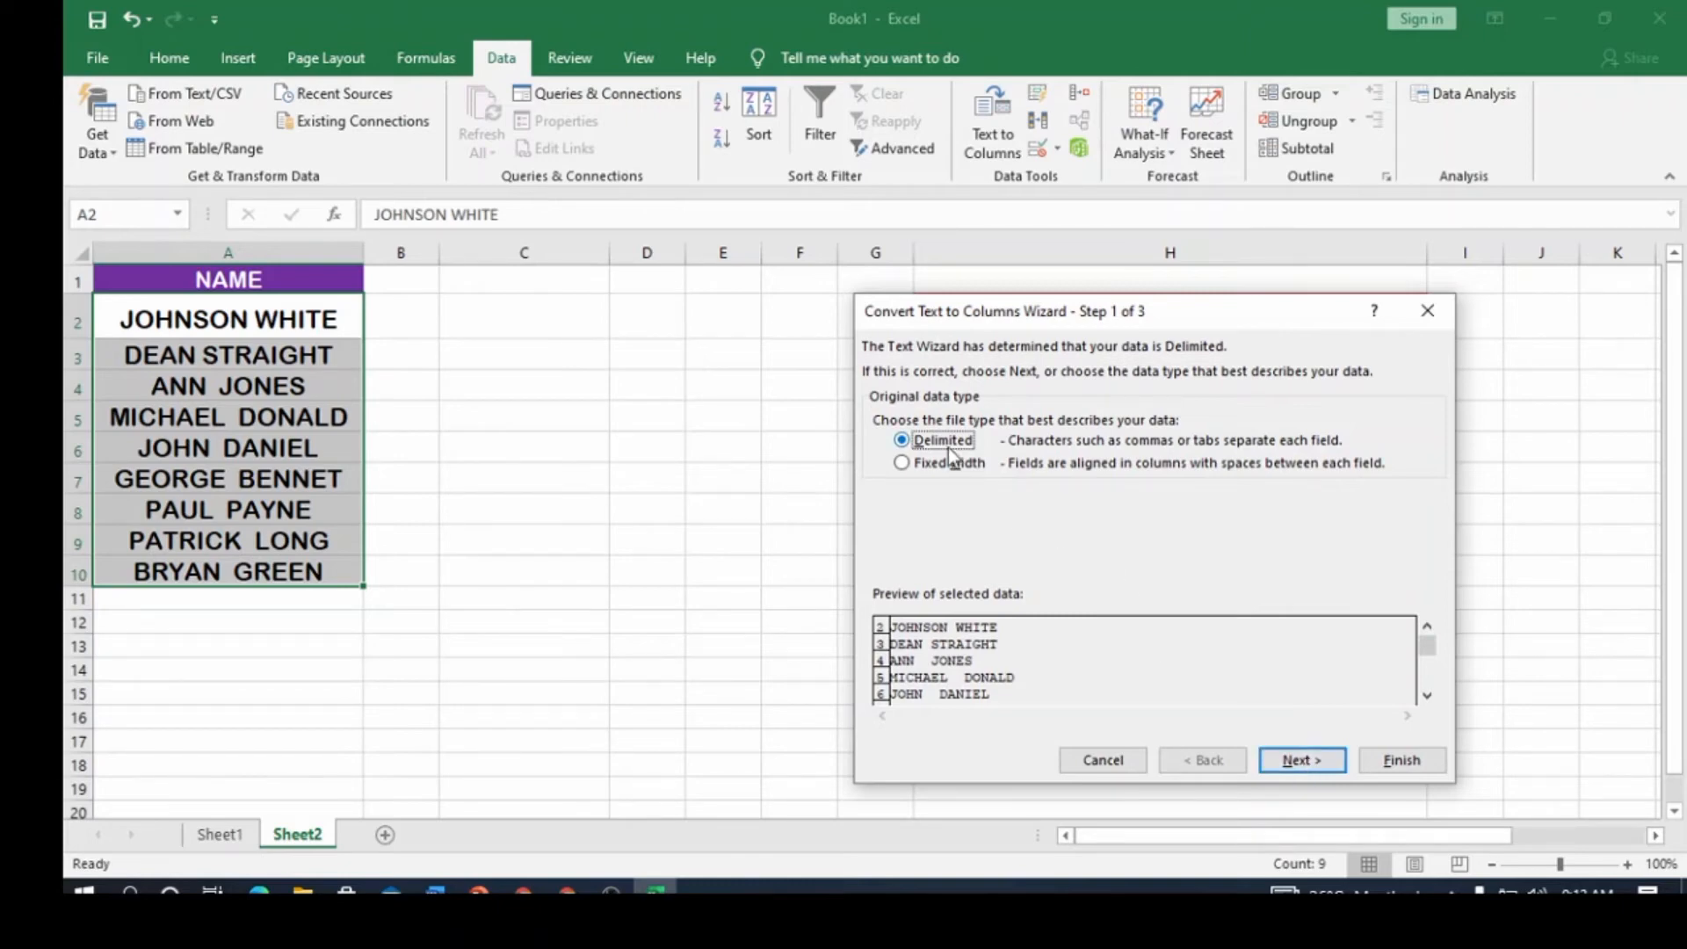
pyautogui.click(1305, 763)
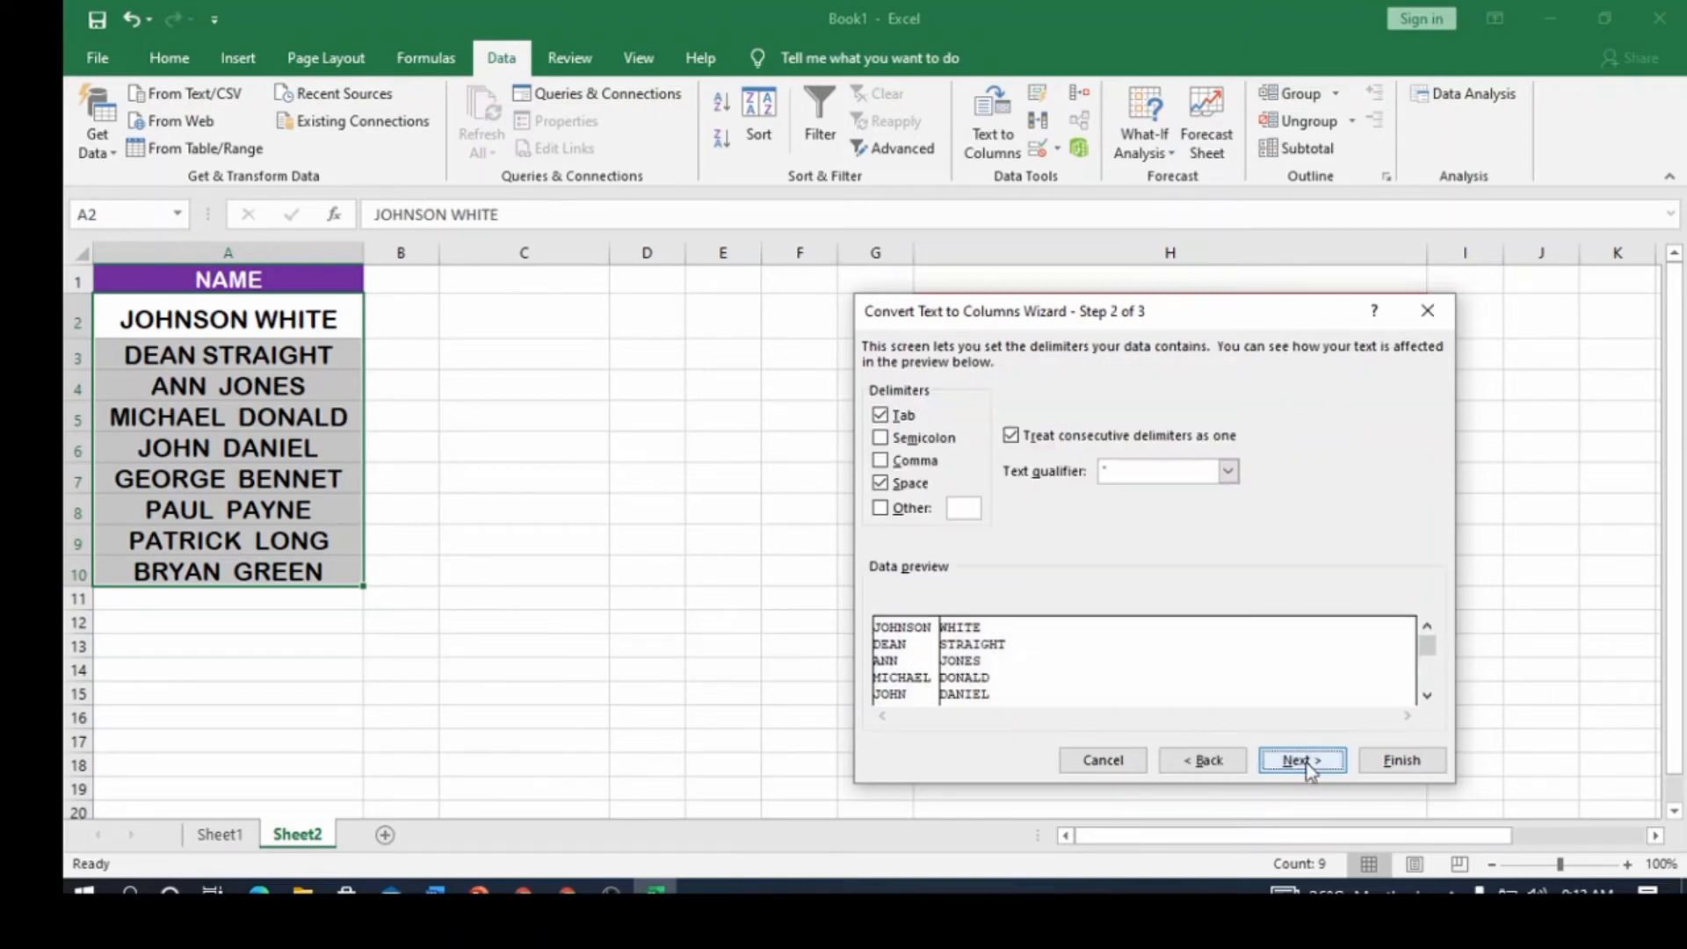
# Step: Set Space as the only delimiter for the split, with Tab turned off
pyautogui.click(881, 482)
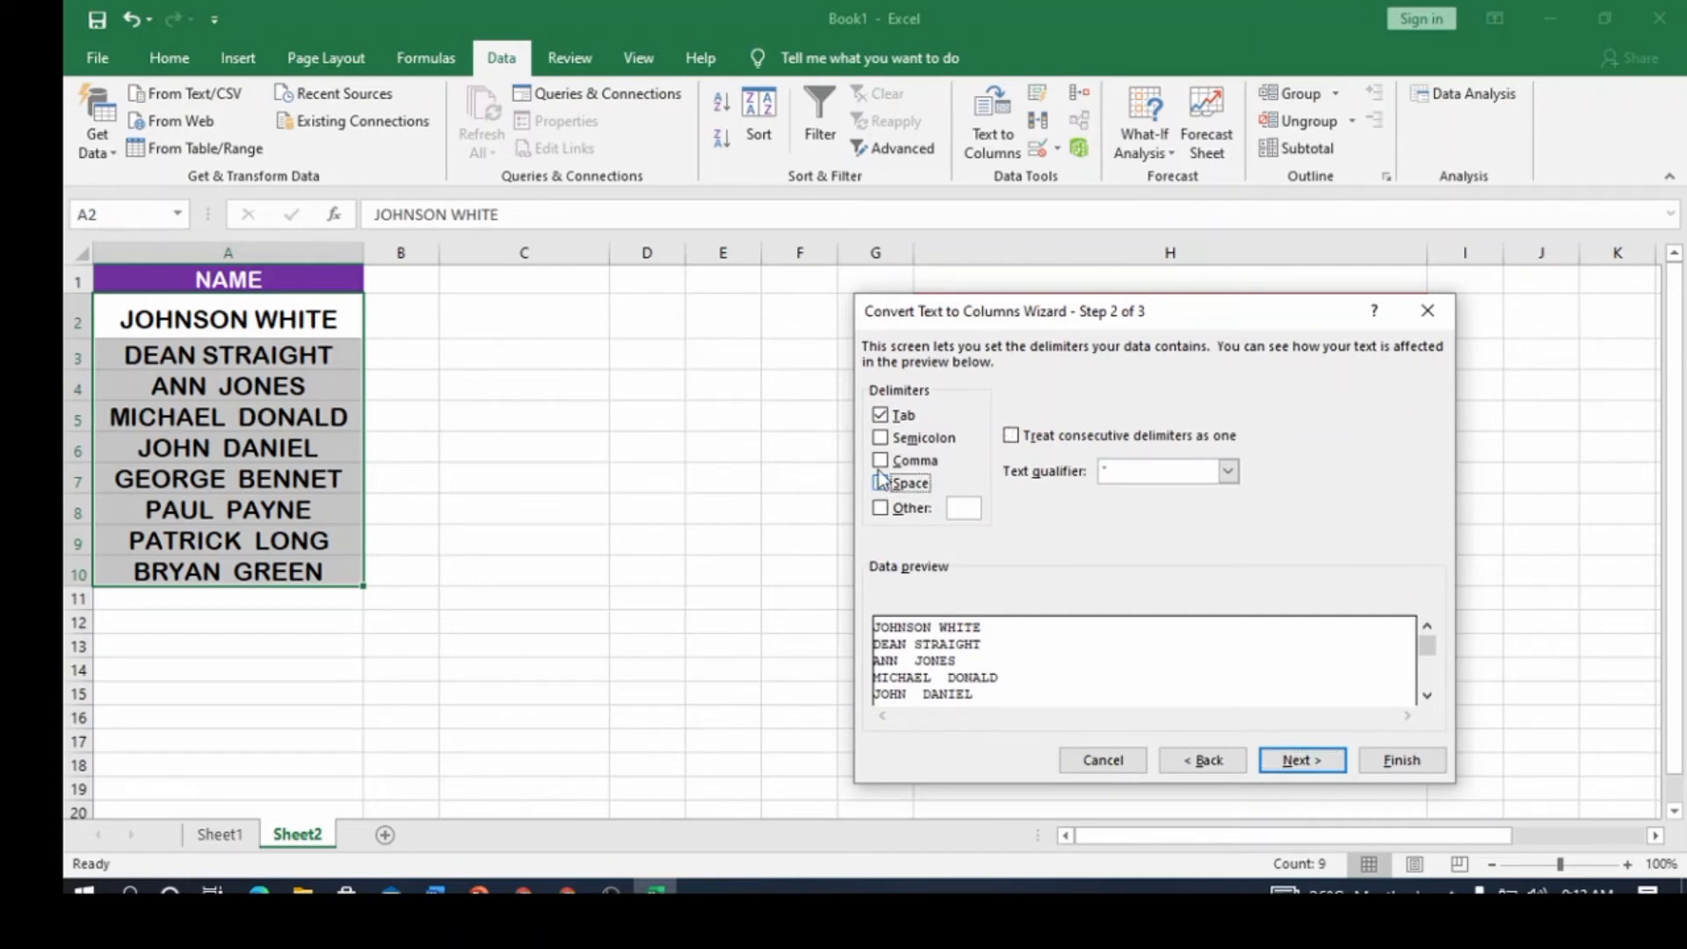
pyautogui.click(880, 415)
pyautogui.click(880, 415)
pyautogui.click(881, 484)
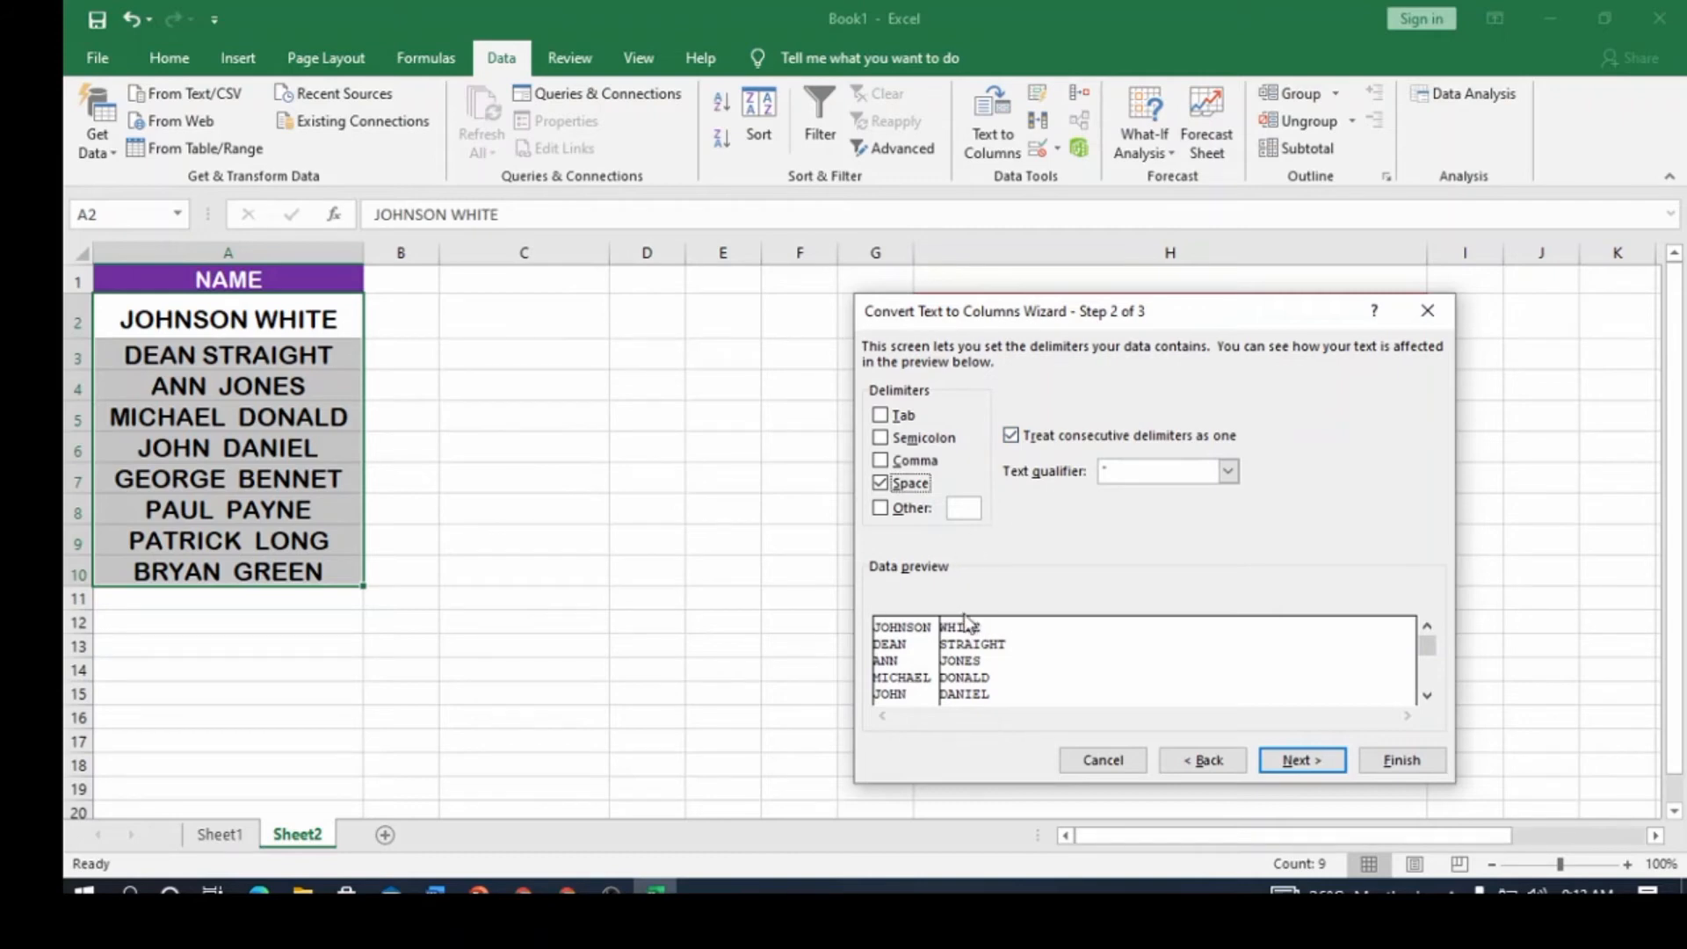
# Step: Try Comma instead of Space as the delimiter, and return to Space only
pyautogui.click(880, 483)
pyautogui.click(879, 483)
pyautogui.click(881, 482)
pyautogui.click(880, 461)
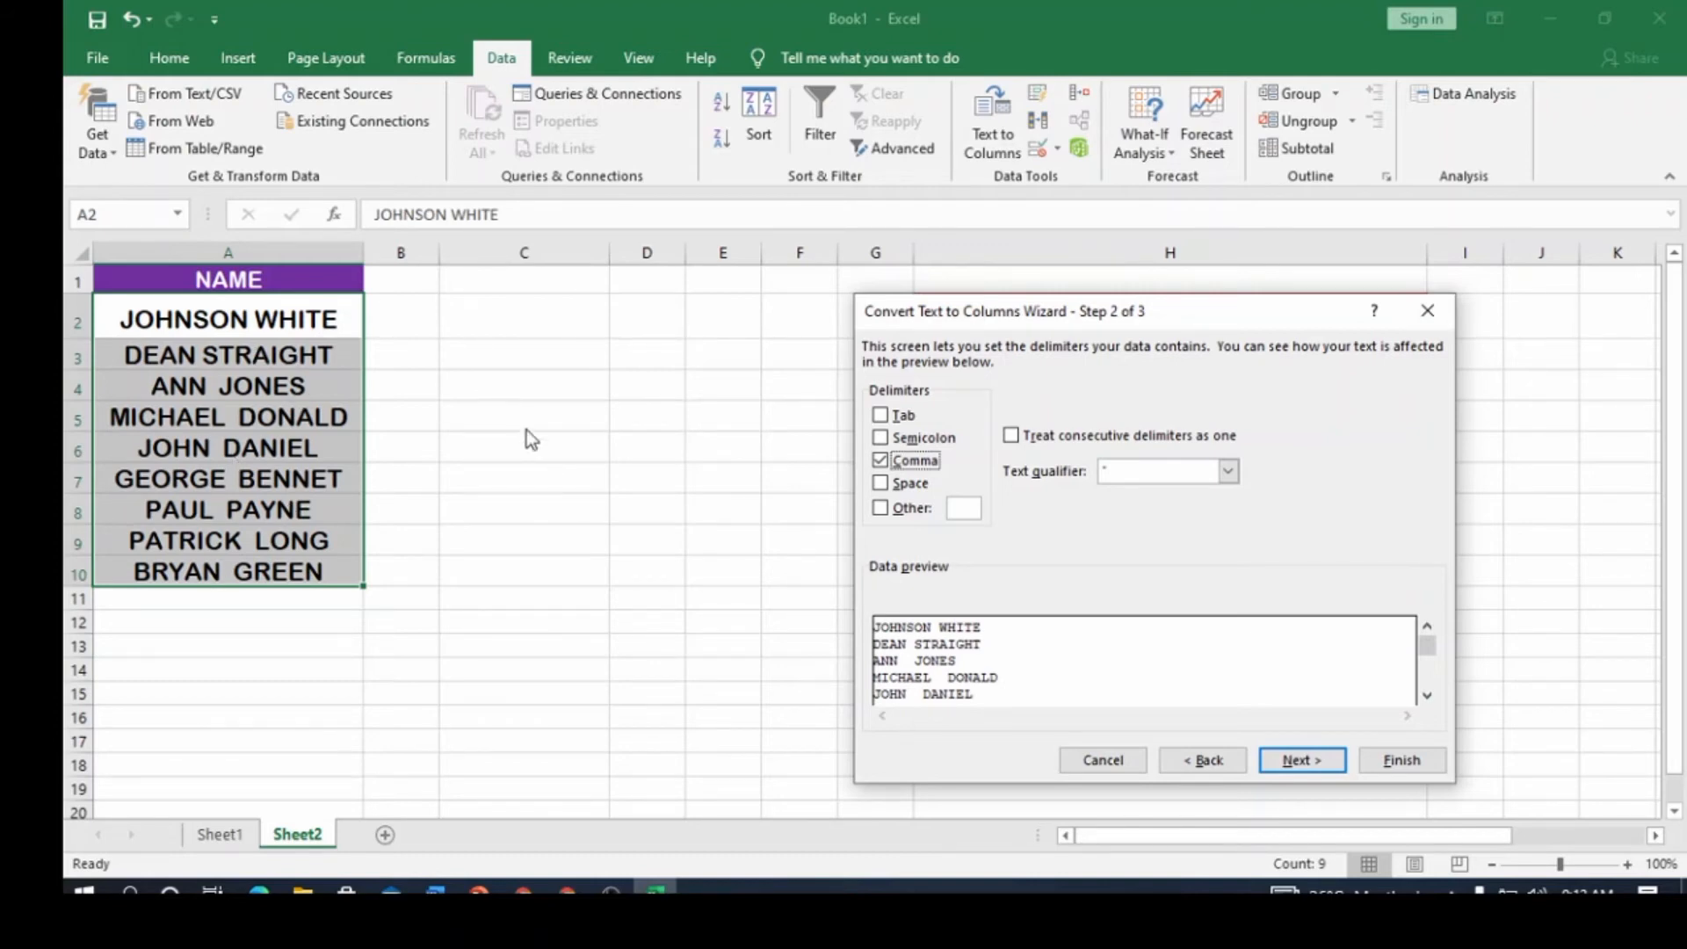
pyautogui.click(880, 483)
pyautogui.click(881, 460)
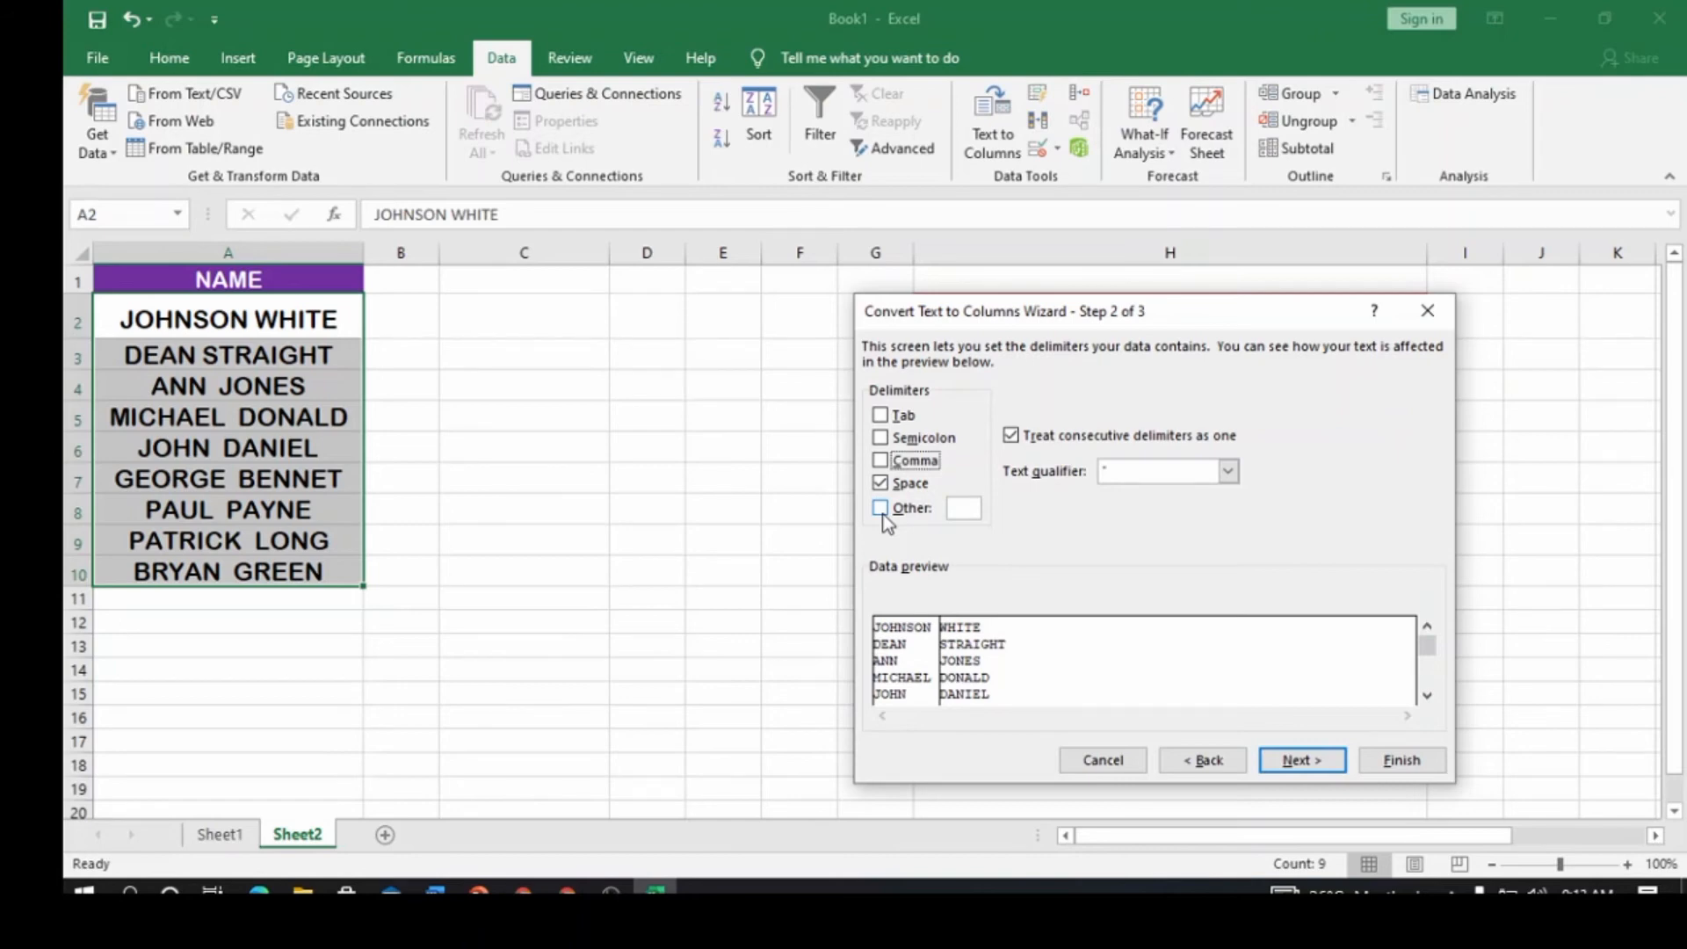
# Step: Set the destination of the split names to cell C2 and finish the Text to Columns conversion
pyautogui.click(1314, 767)
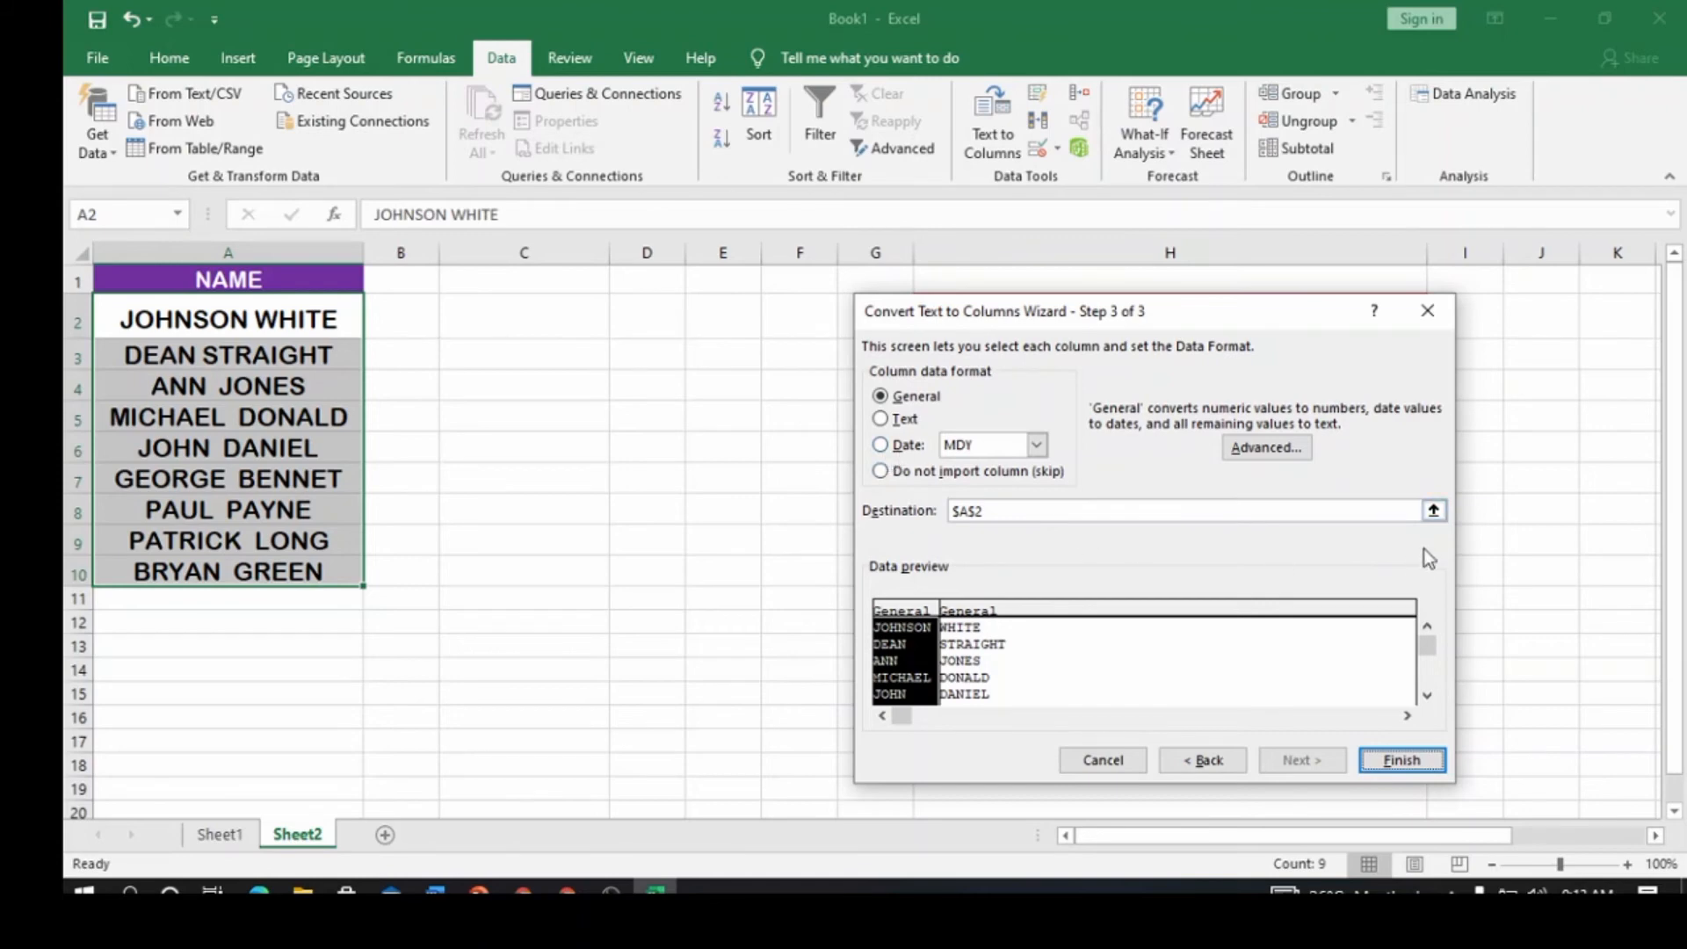
pyautogui.click(1434, 511)
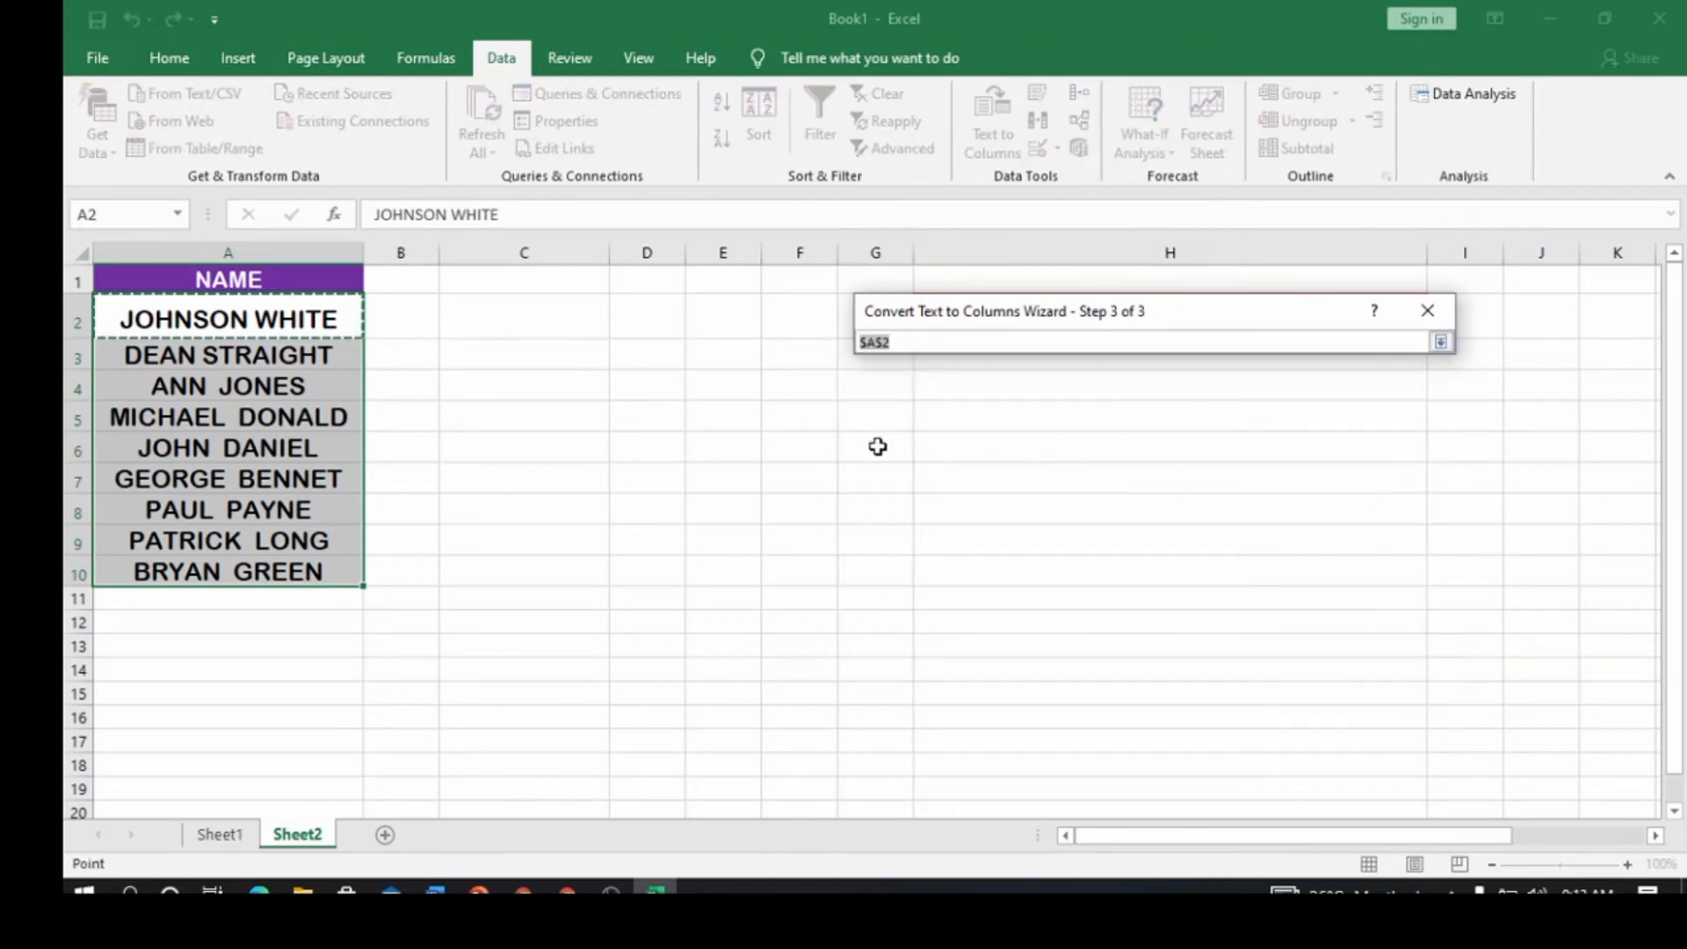
pyautogui.click(504, 314)
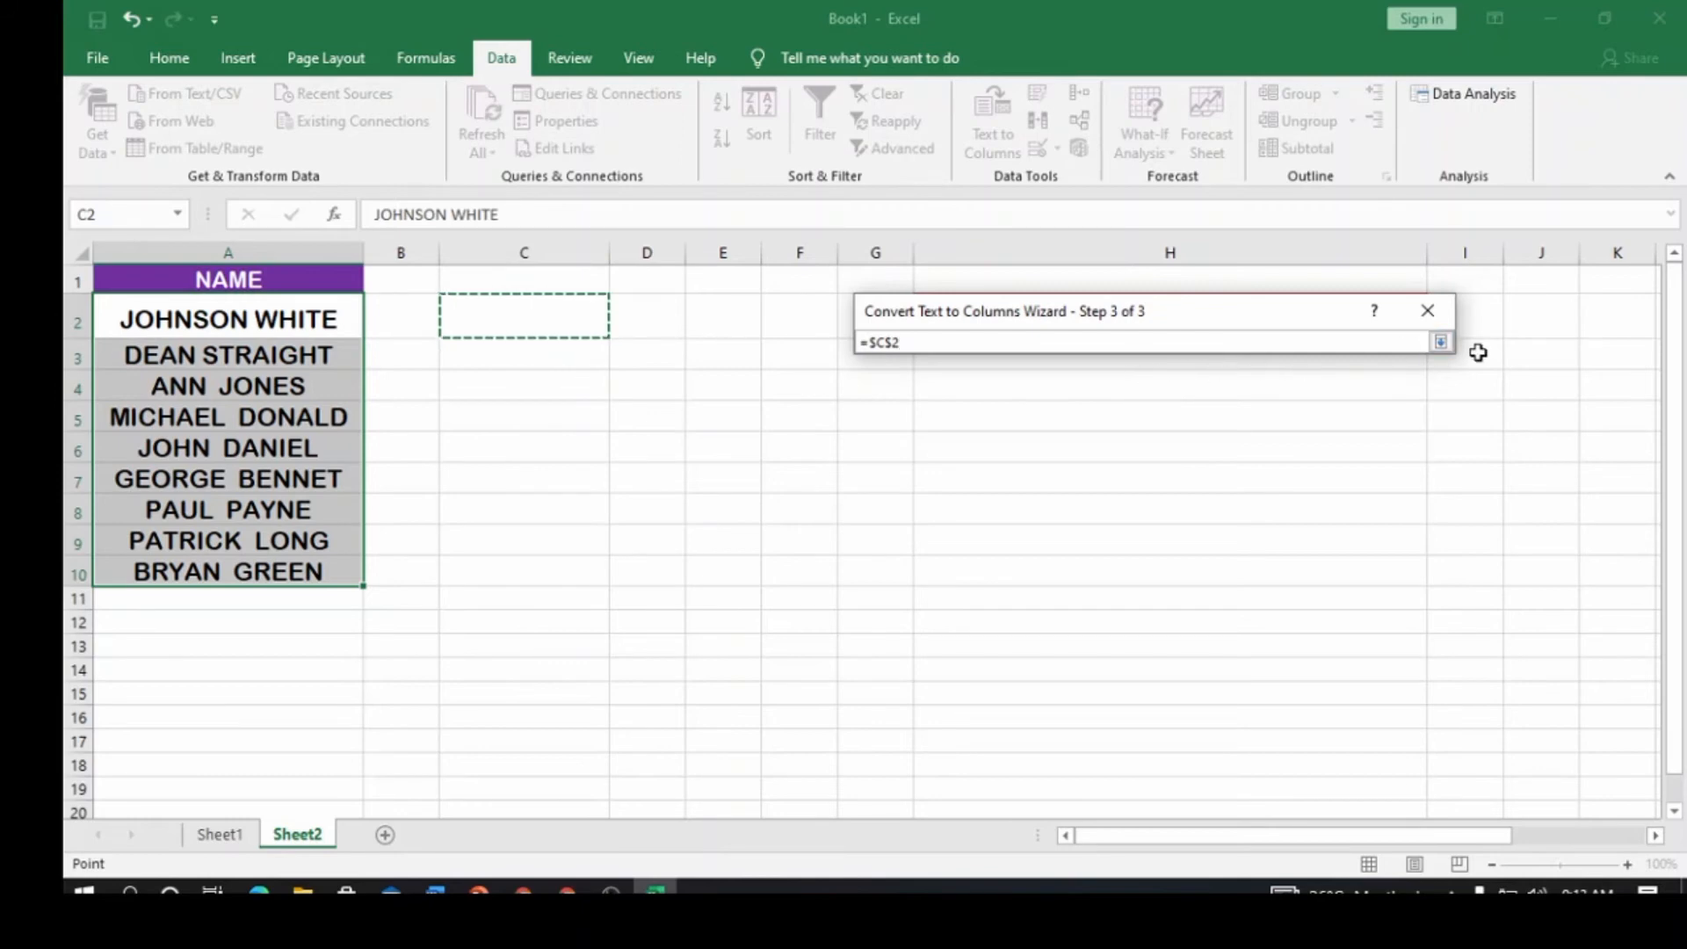
pyautogui.click(1440, 342)
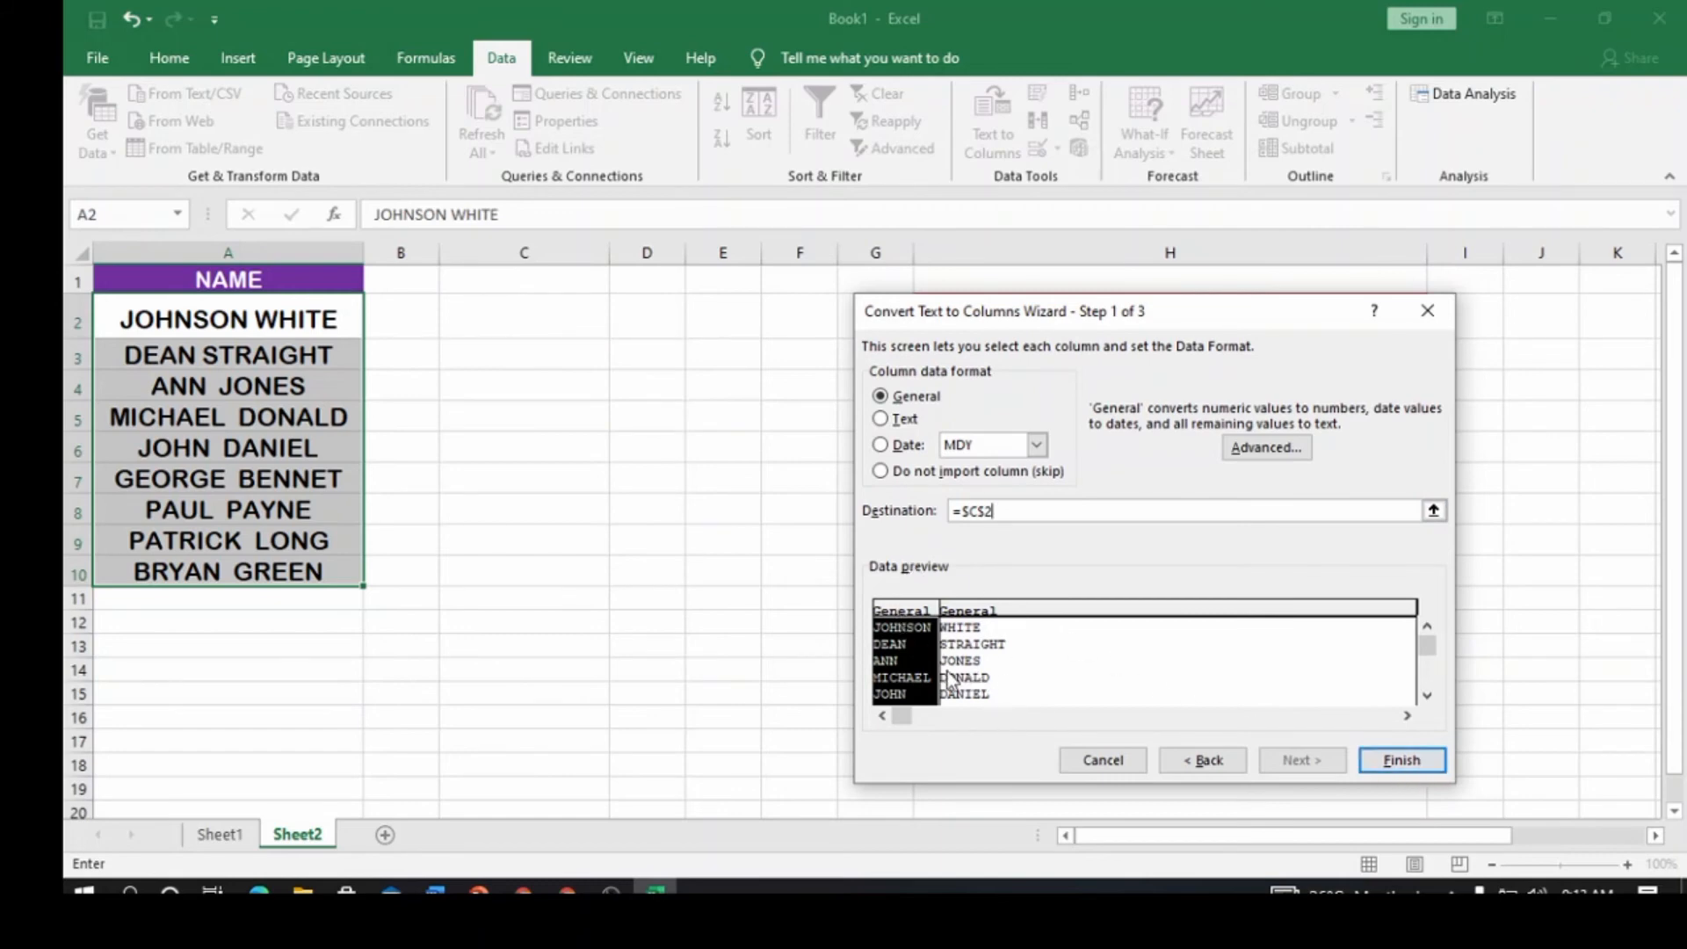
pyautogui.click(1428, 775)
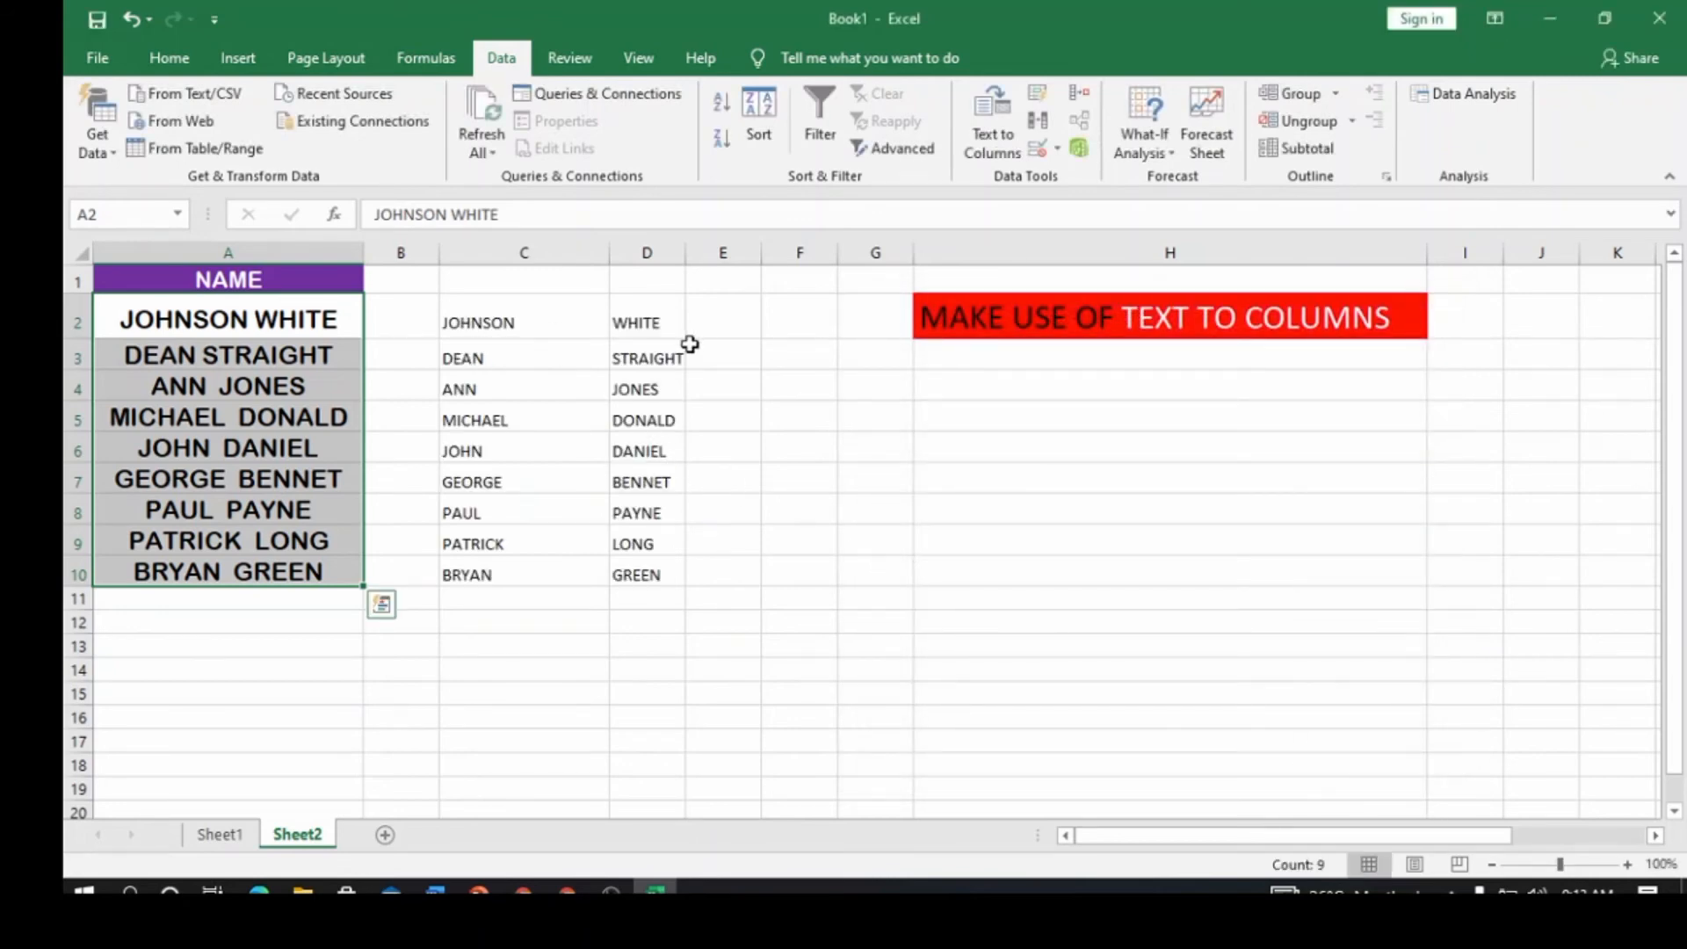
# Step: Widen column D and enter the headings FIRST NAME in C1 and LAST NAME in D1
pyautogui.moveTo(686, 254); pyautogui.dragTo(753, 276)
pyautogui.click(500, 280)
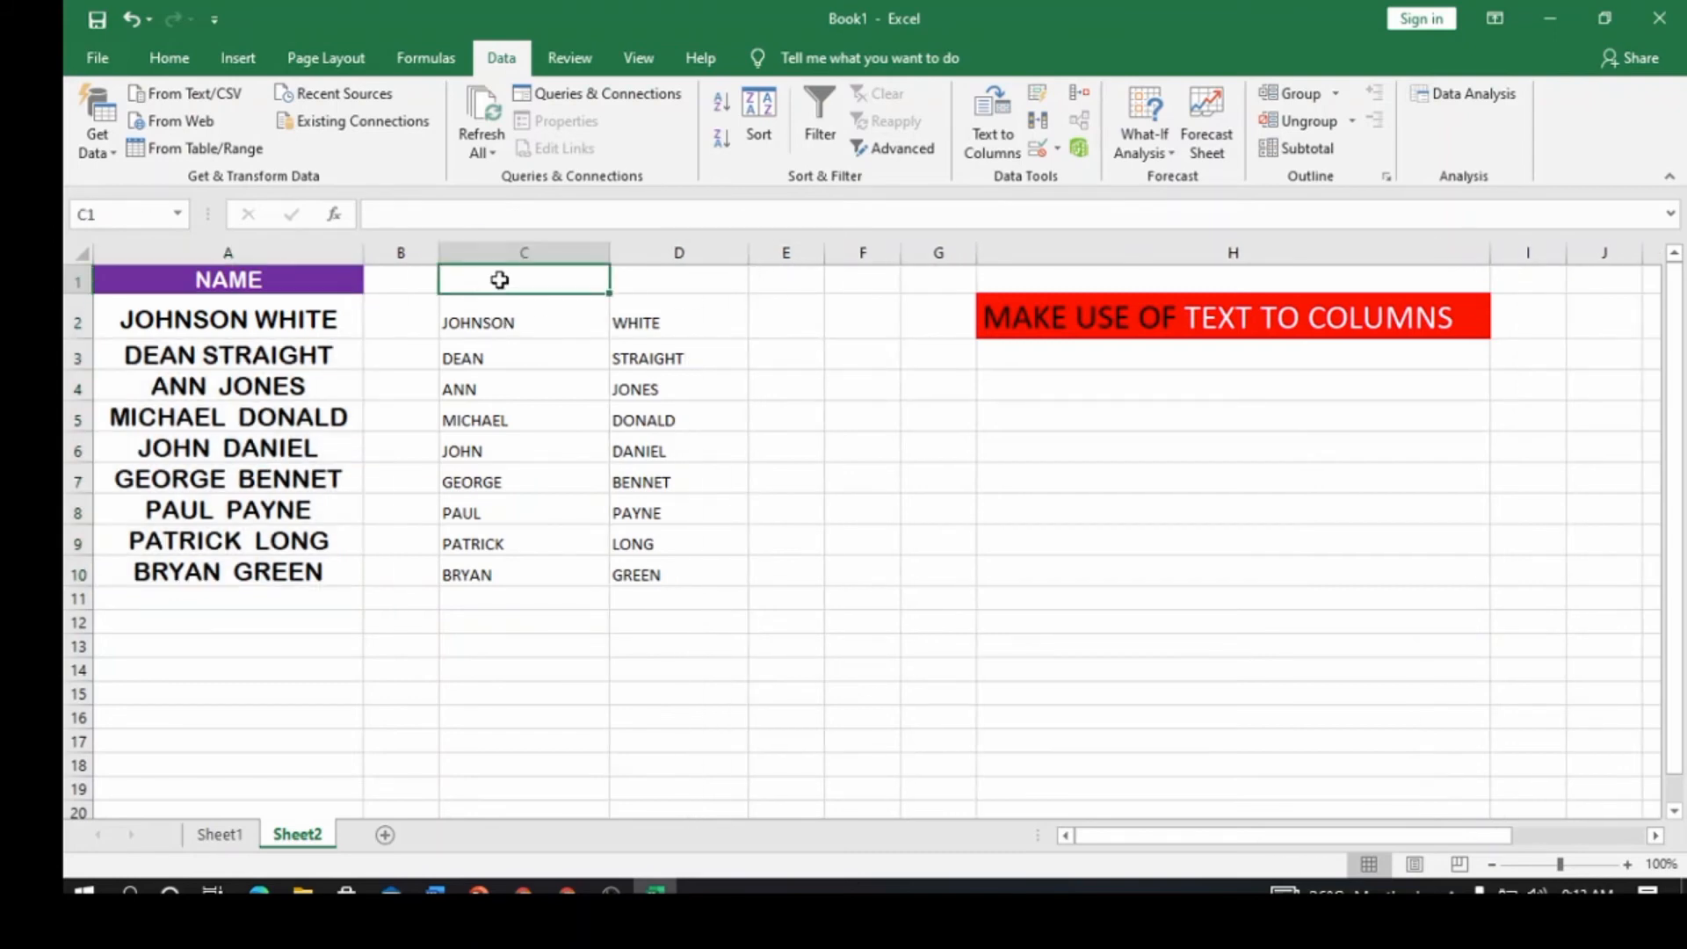
pyautogui.write('FI')
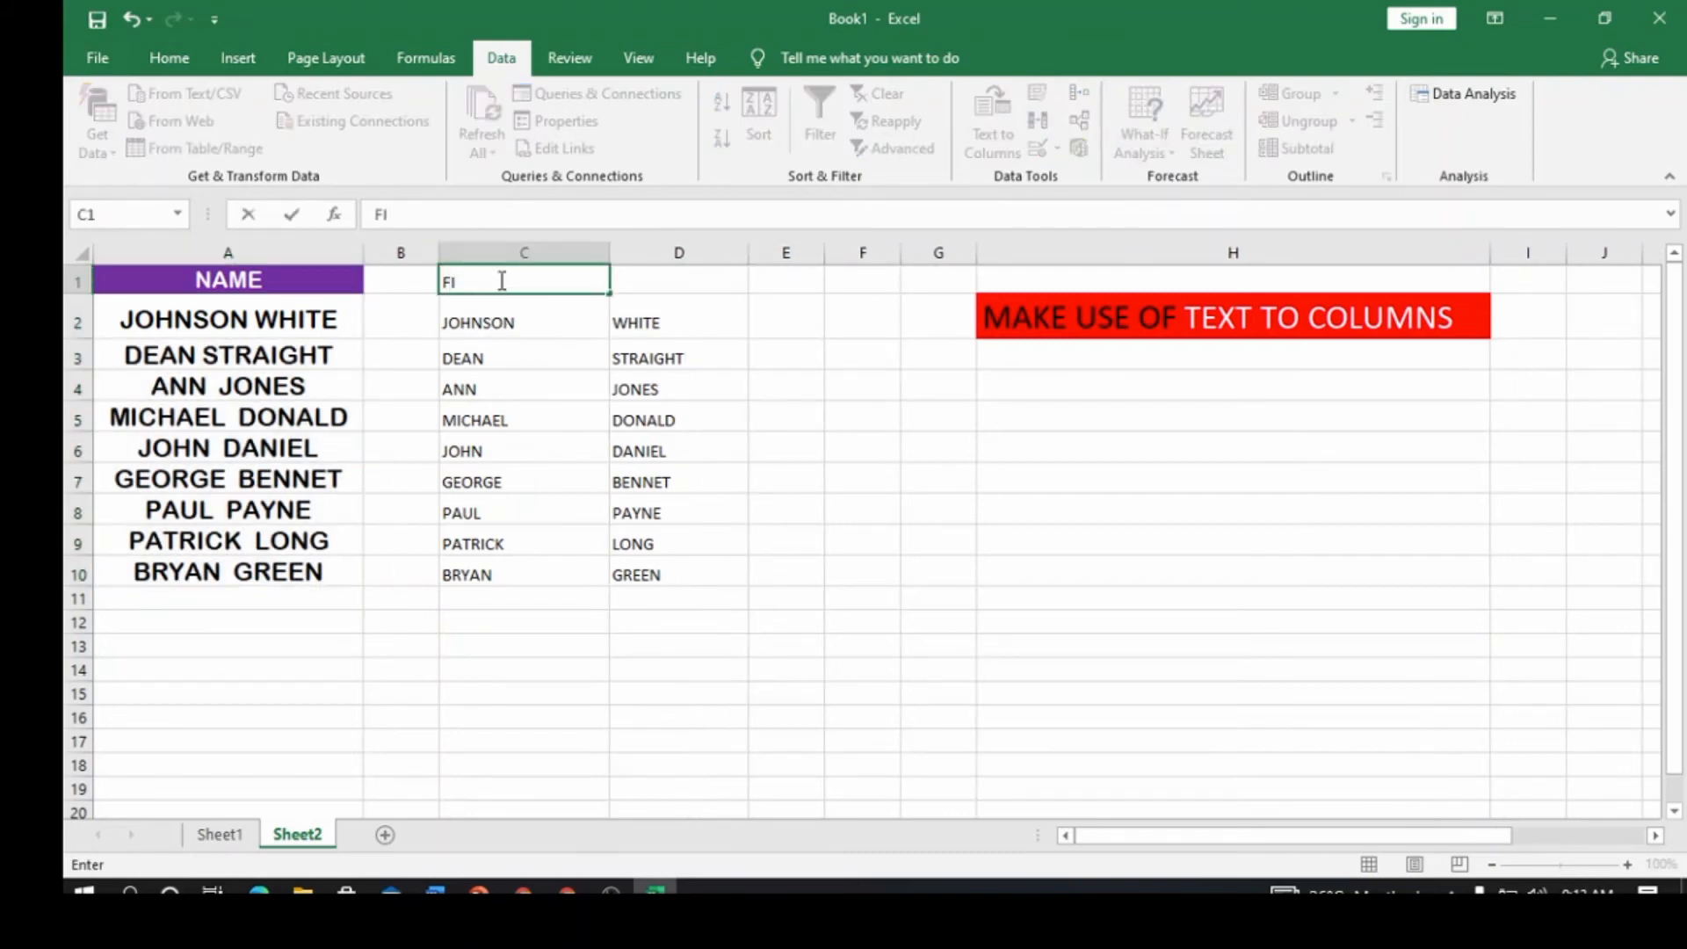
pyautogui.write('RST NAME')
pyautogui.press('Tab')
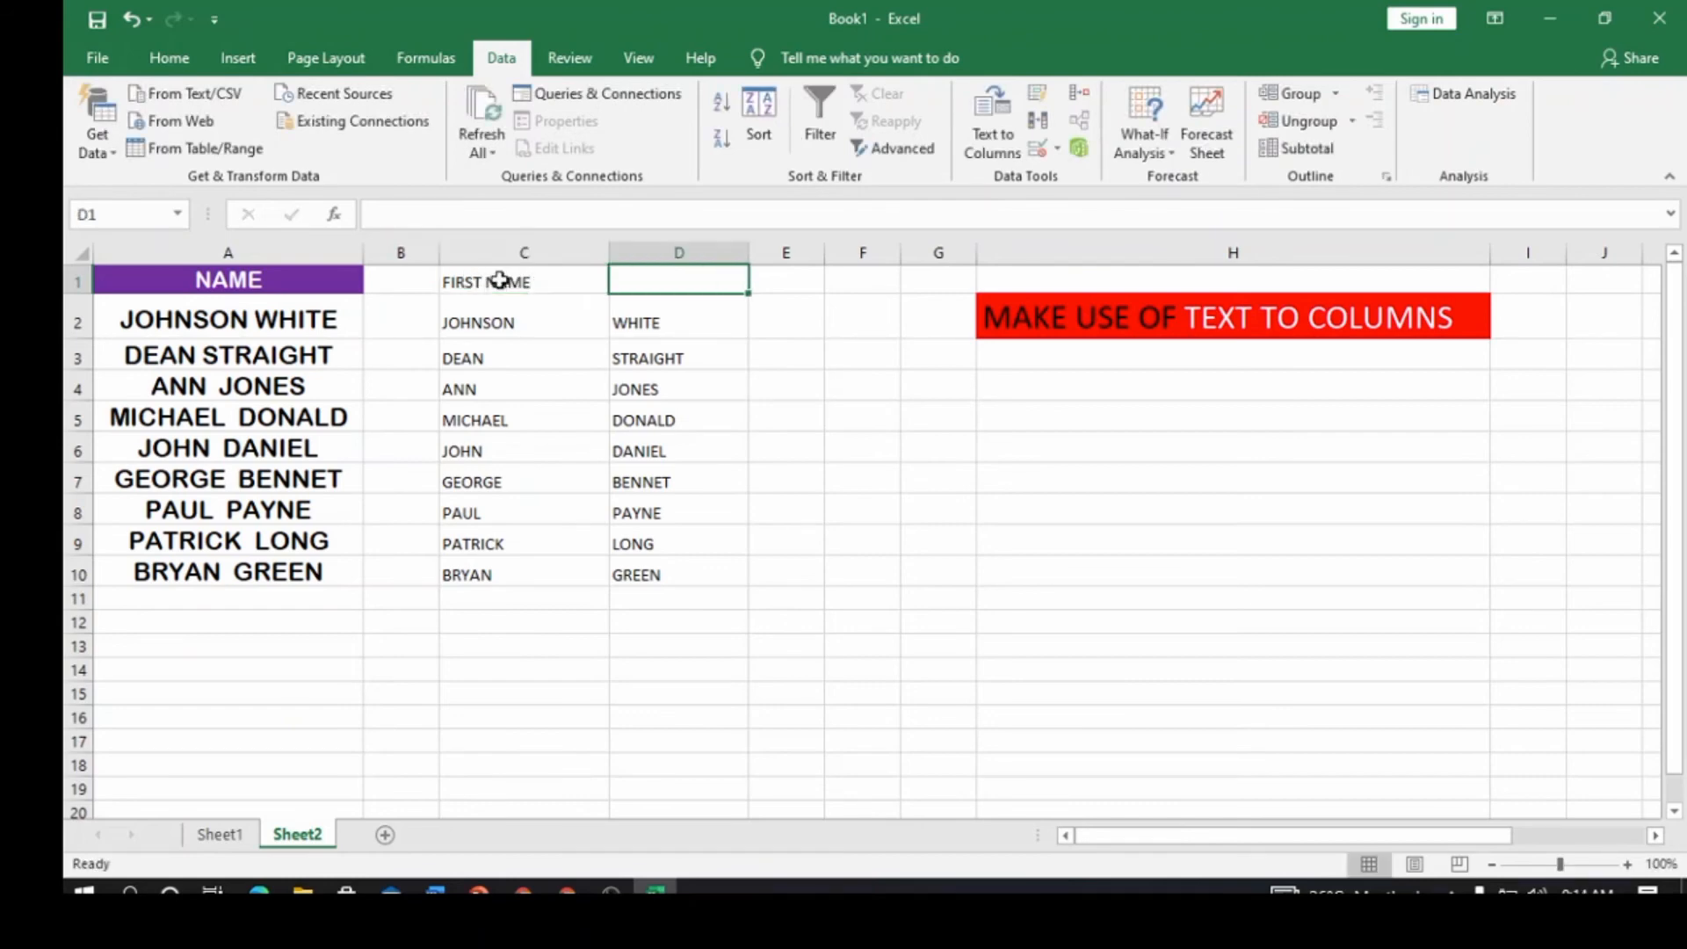
pyautogui.write('LAST NAME')
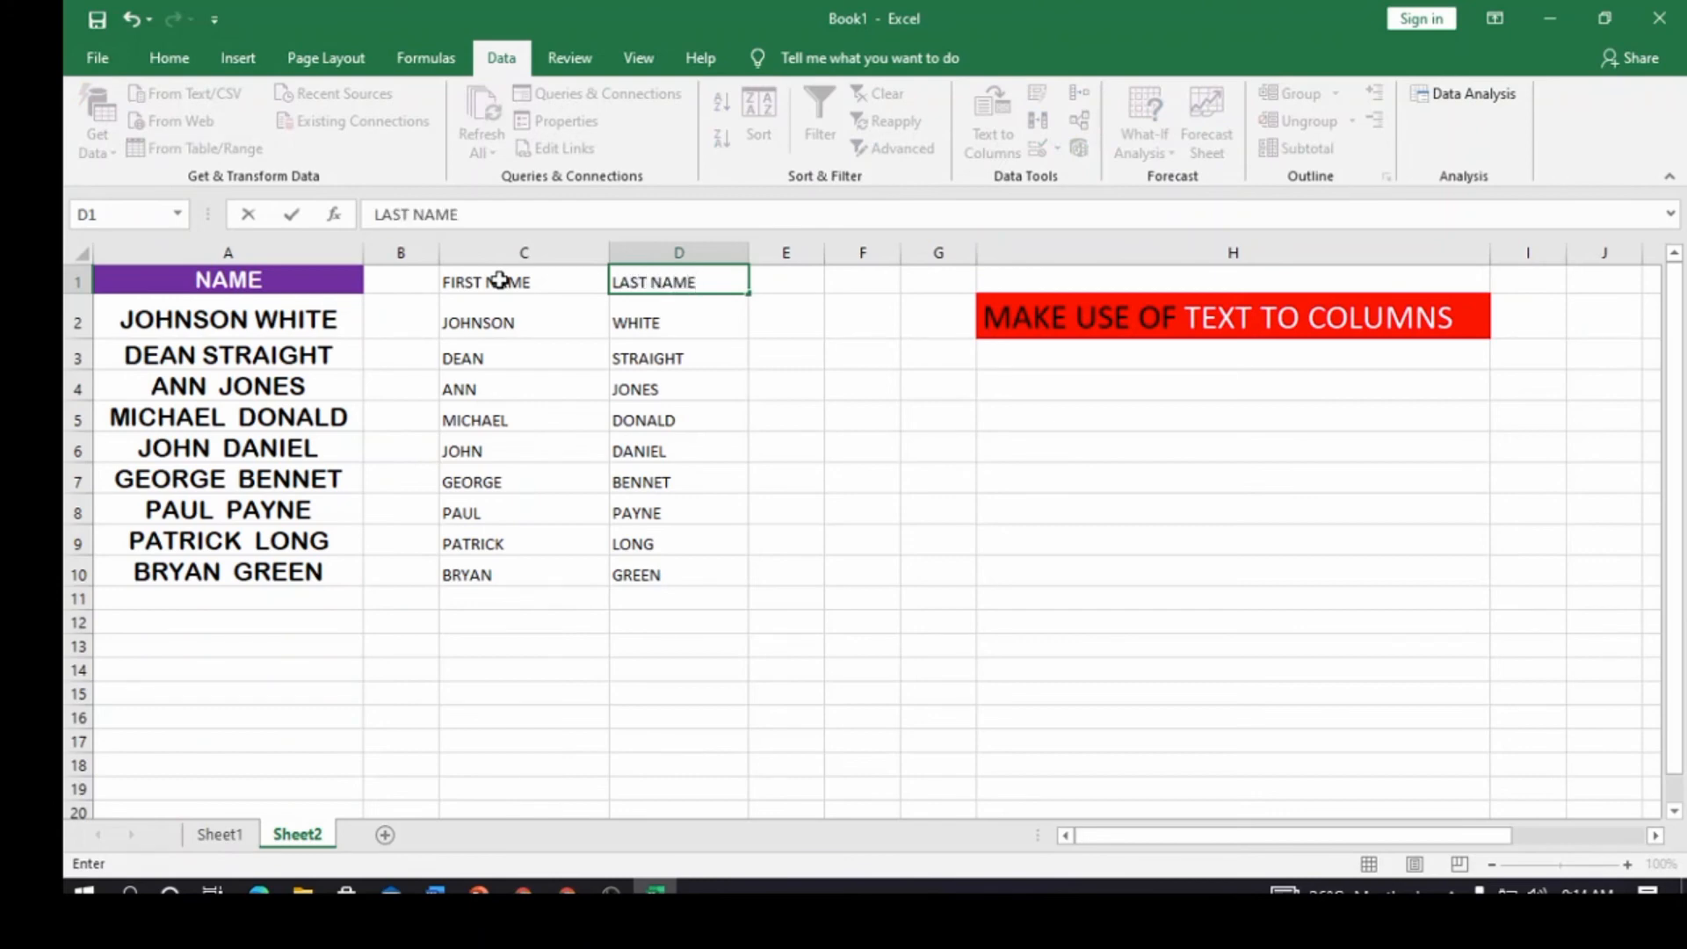
# Step: Format the FIRST NAME heading in C1 with a red fill, white text and font size 18
pyautogui.click(524, 282)
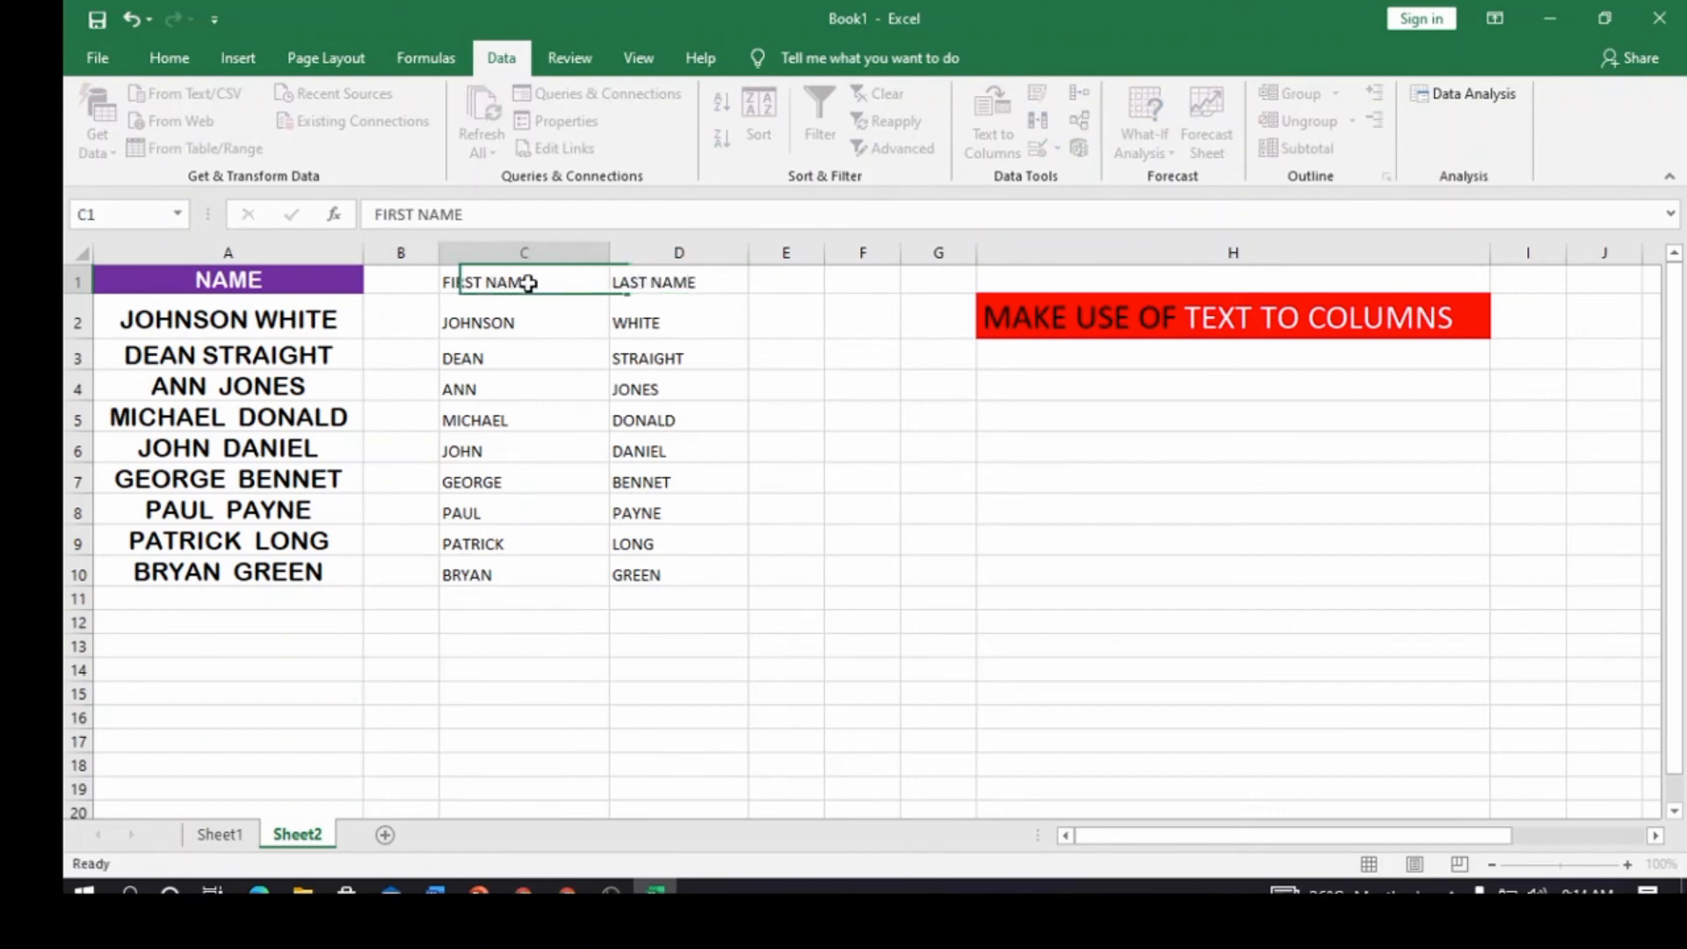
pyautogui.click(174, 56)
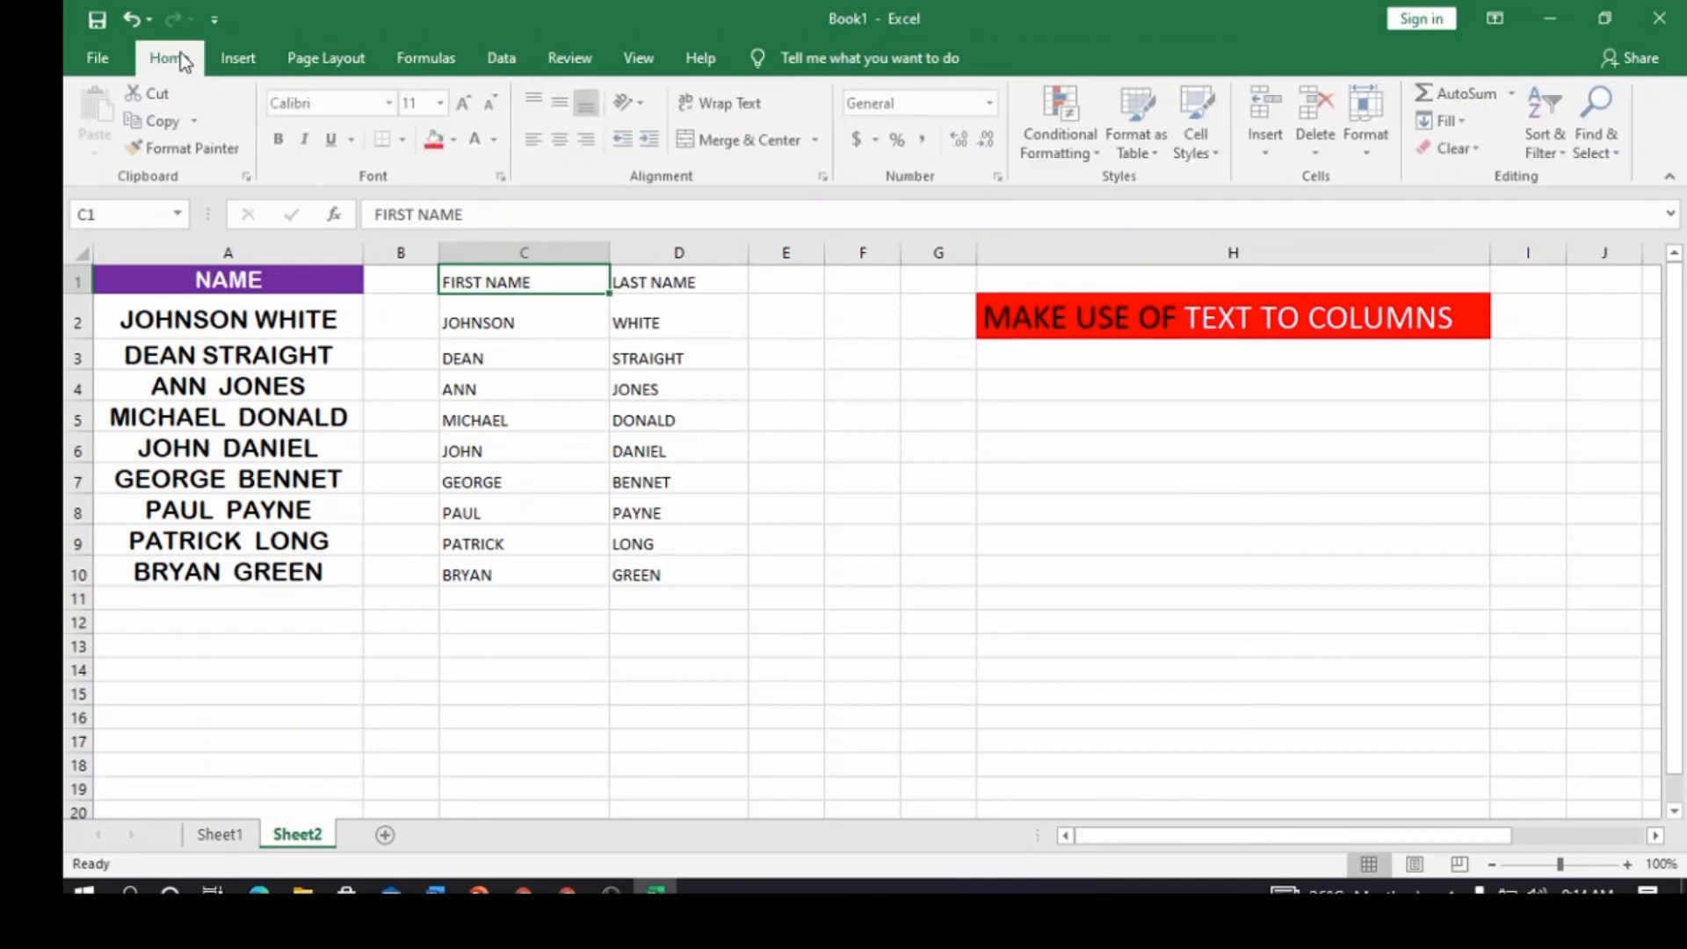
pyautogui.click(435, 138)
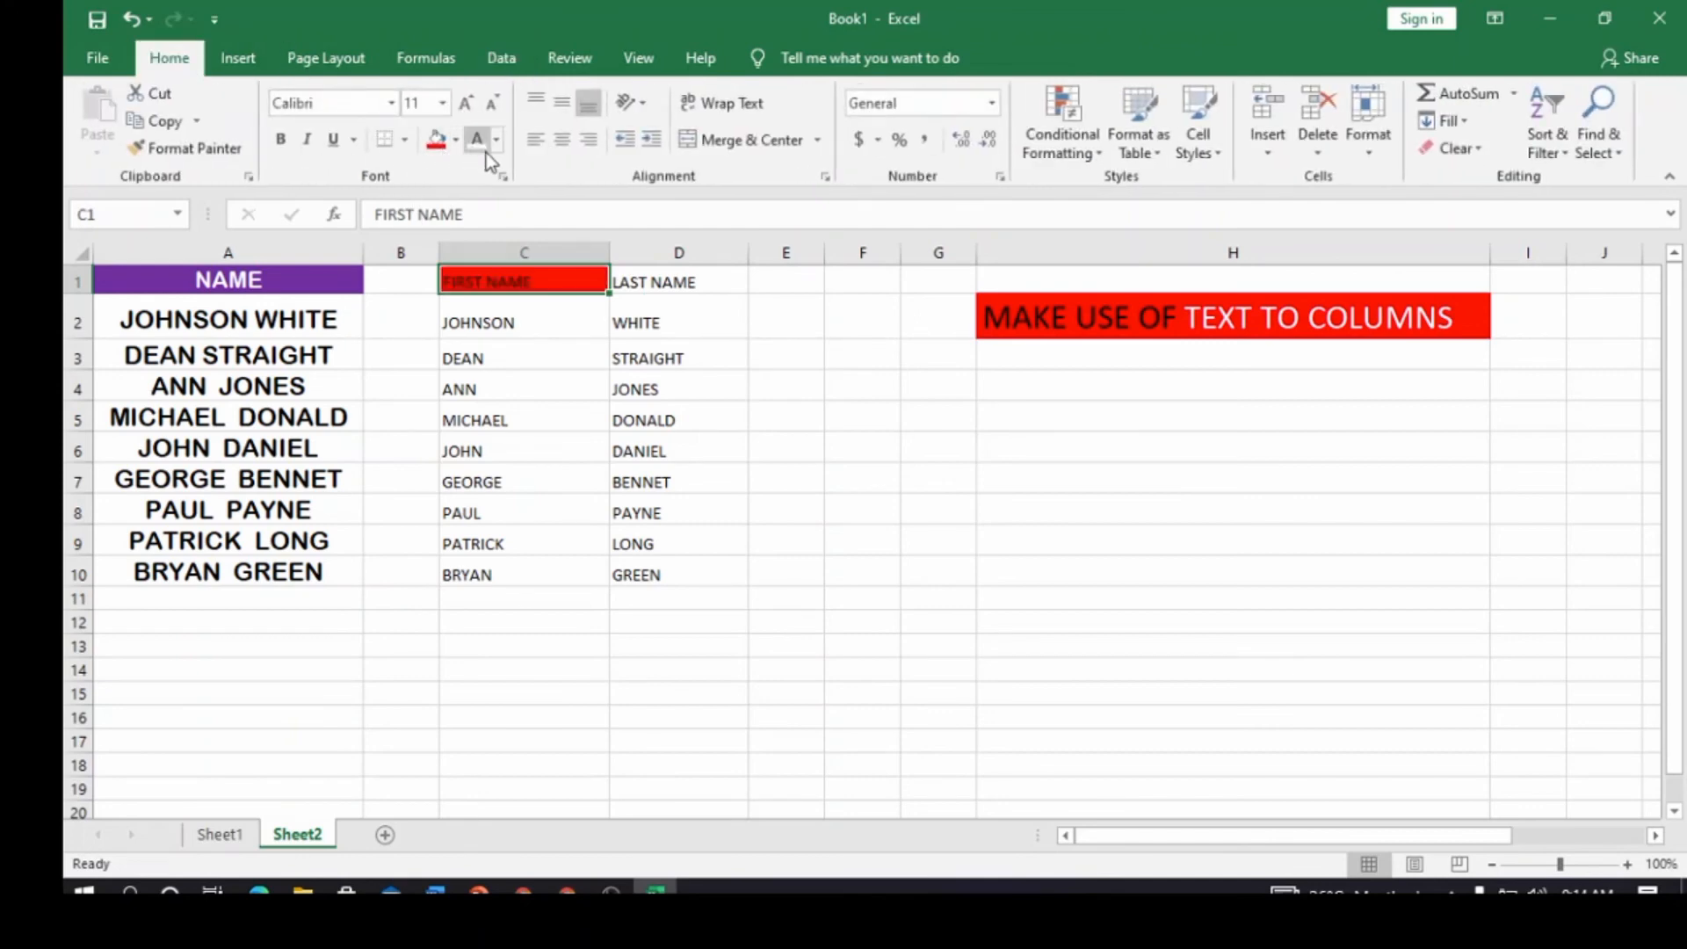
pyautogui.click(477, 139)
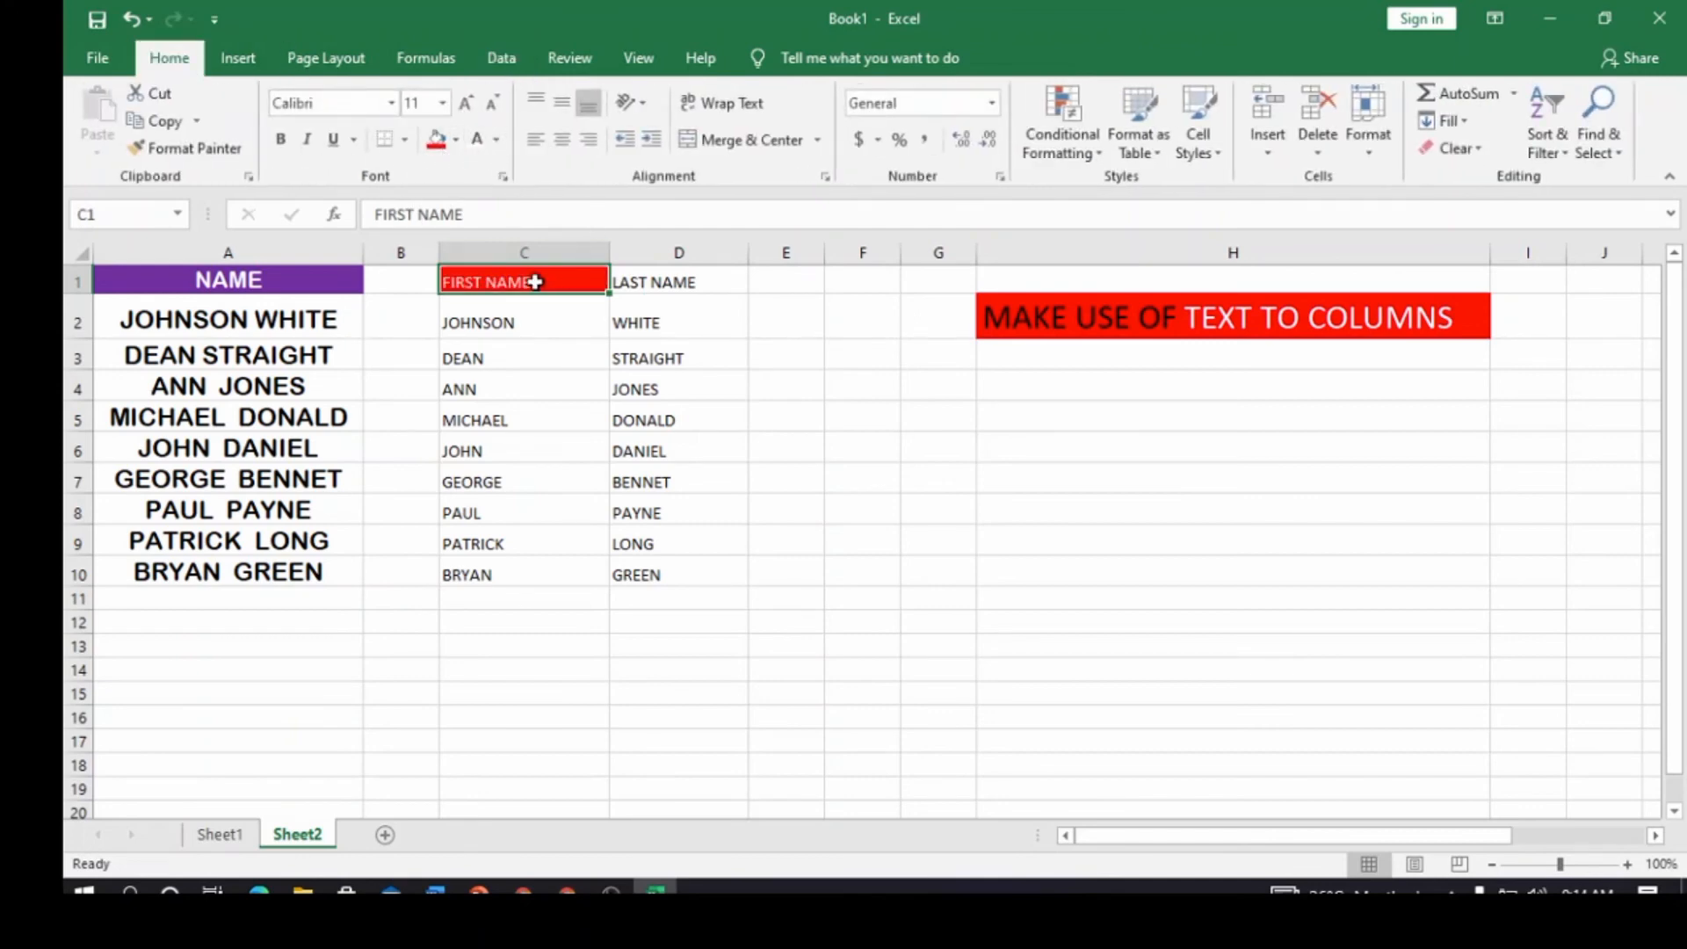
pyautogui.click(463, 106)
pyautogui.click(463, 105)
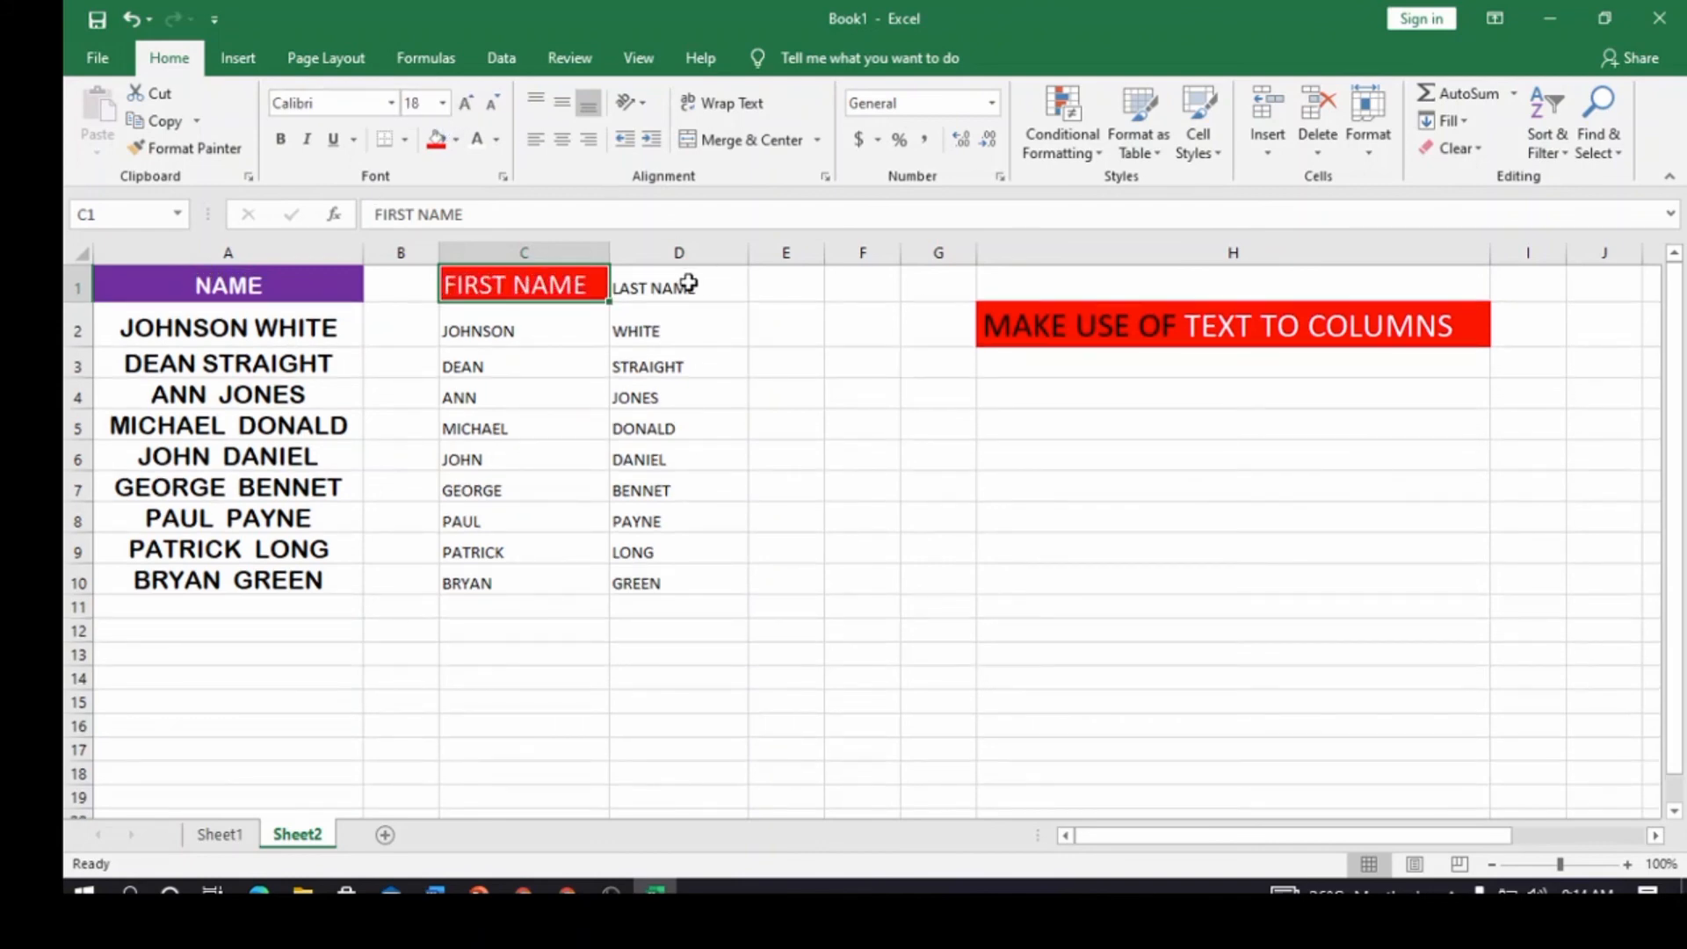
# Step: Format the LAST NAME heading in D1 with a dark blue fill and white text
pyautogui.click(687, 283)
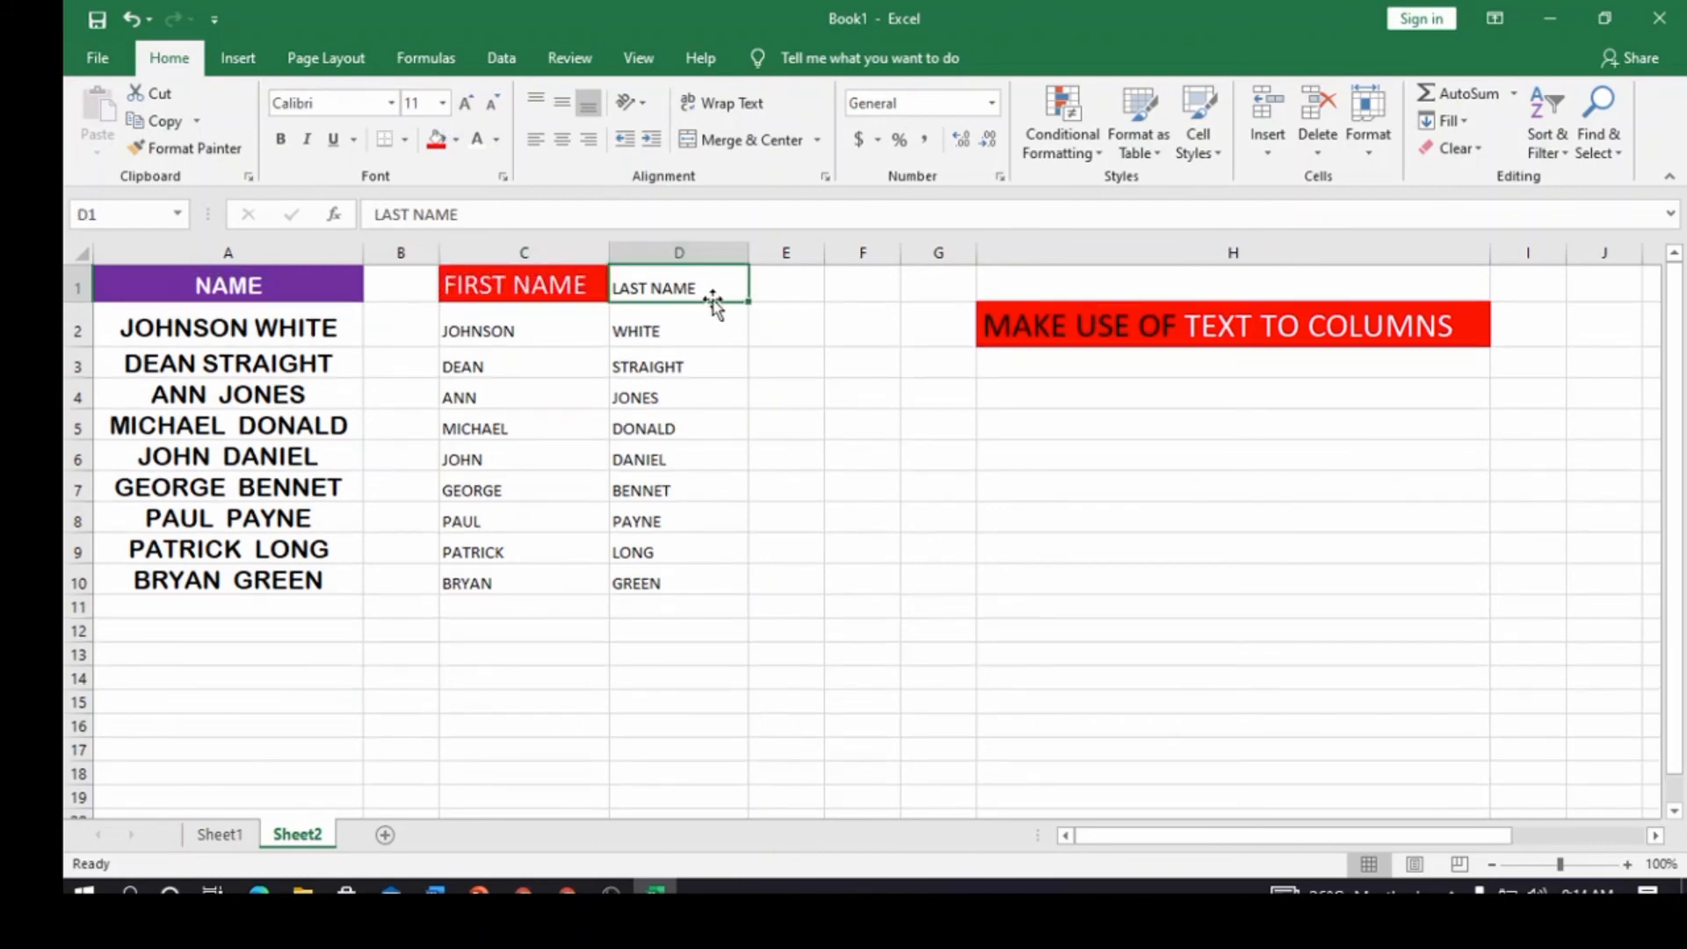
pyautogui.click(456, 139)
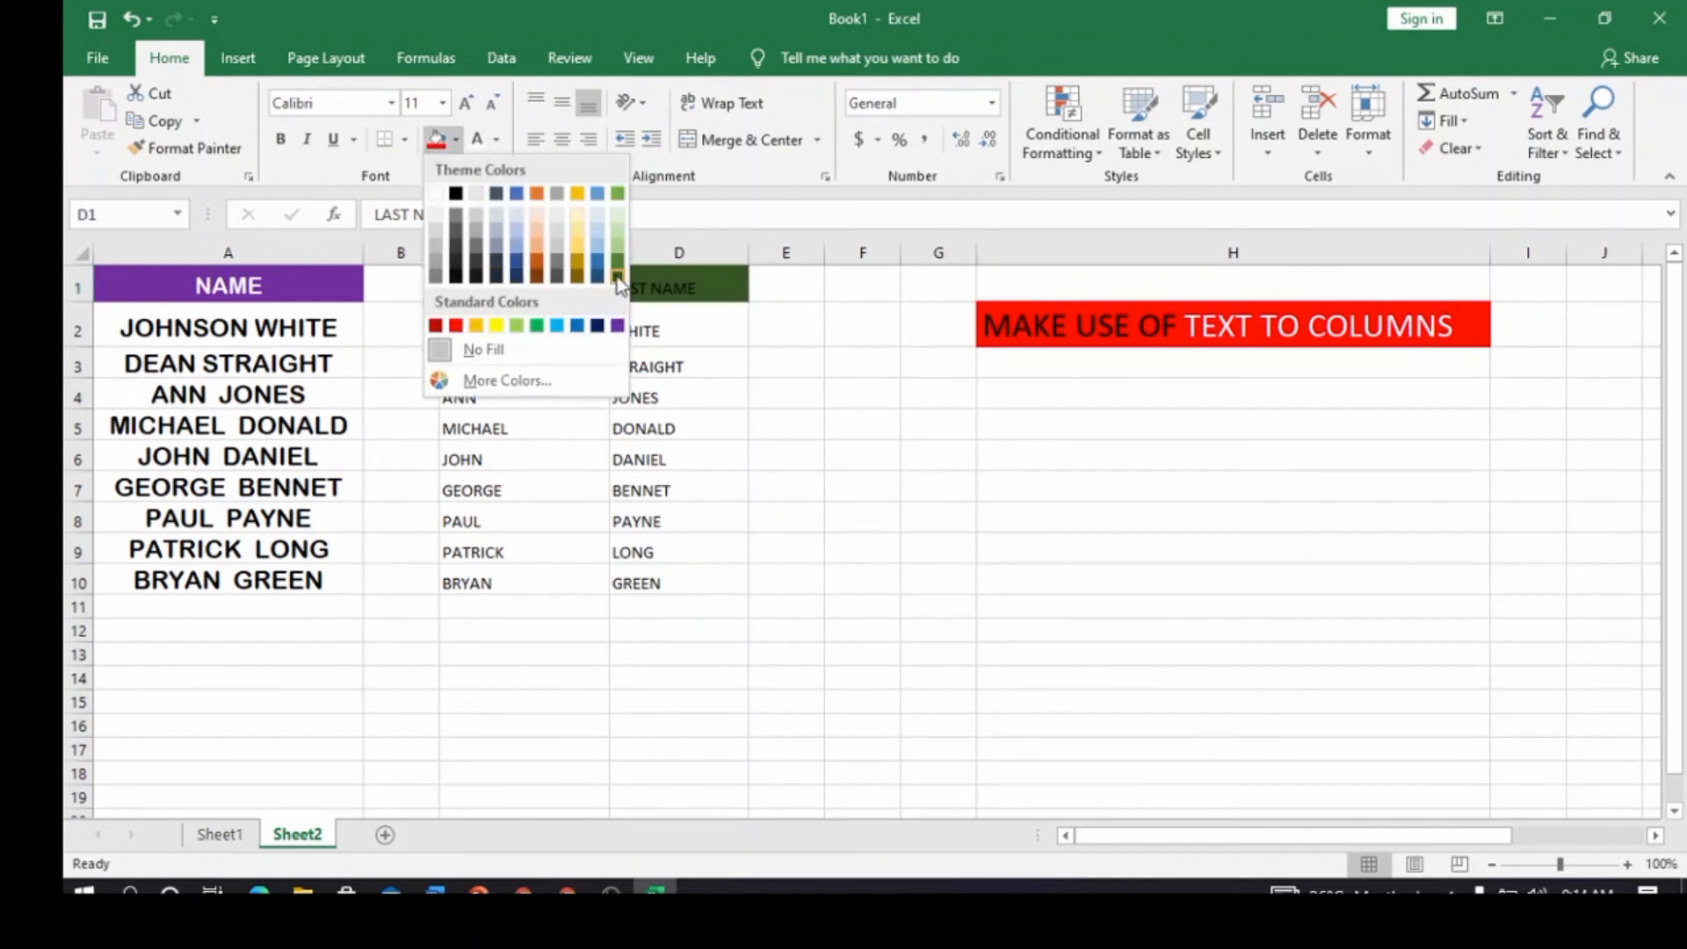
pyautogui.click(596, 326)
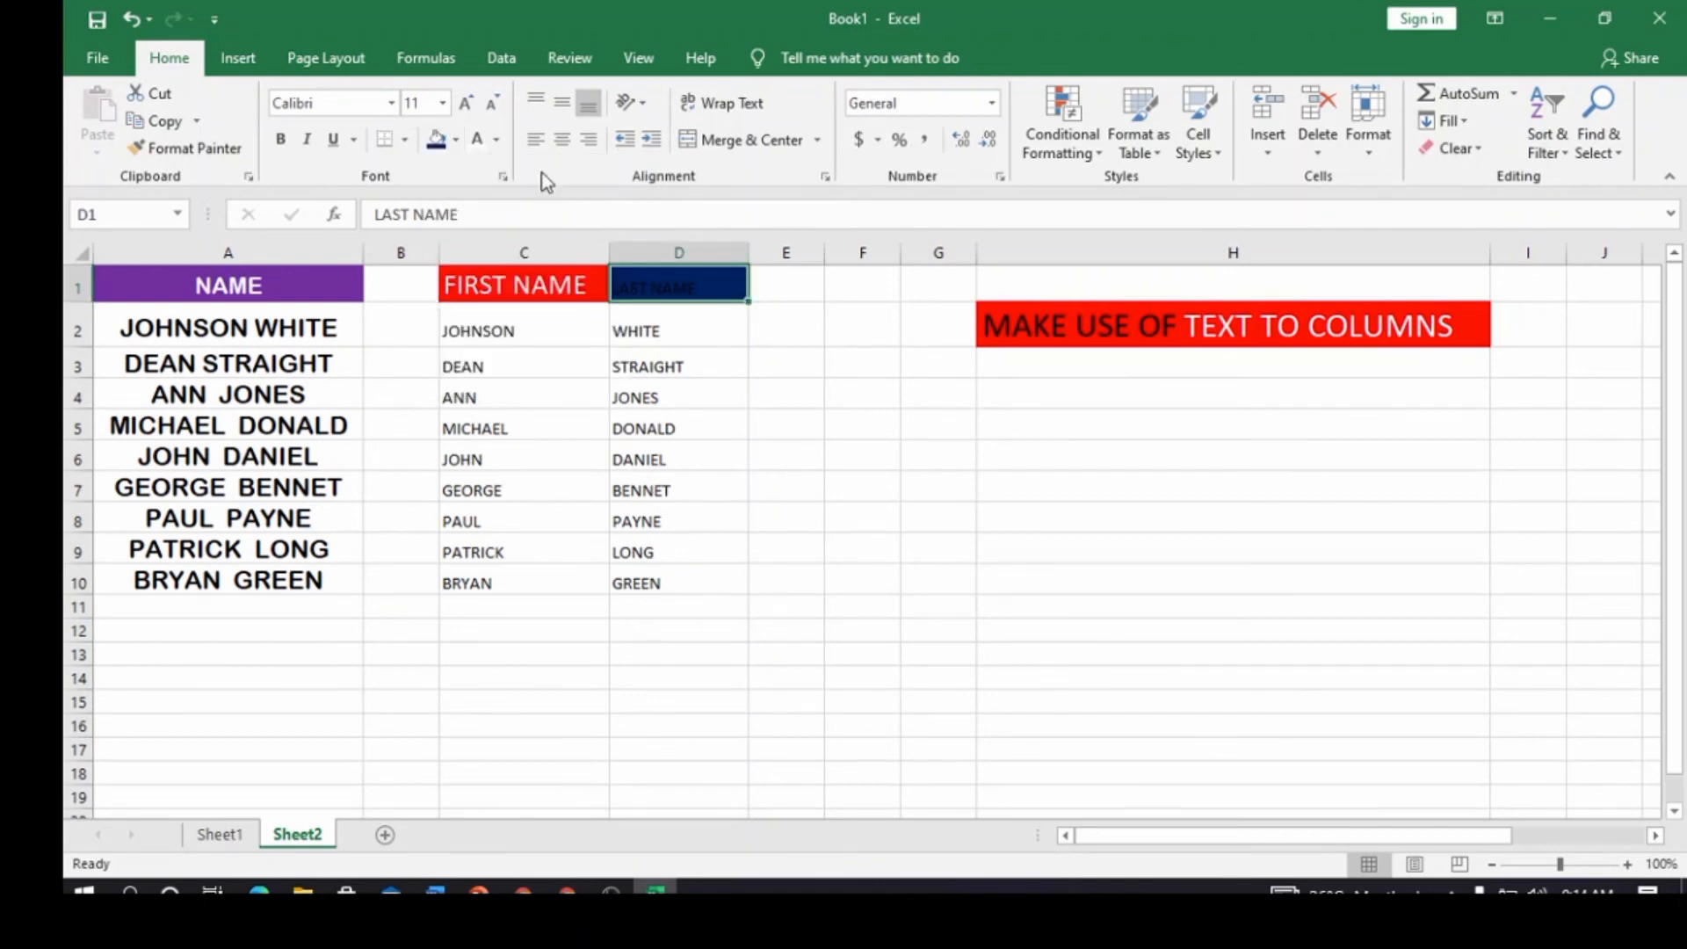
pyautogui.click(476, 145)
pyautogui.click(826, 454)
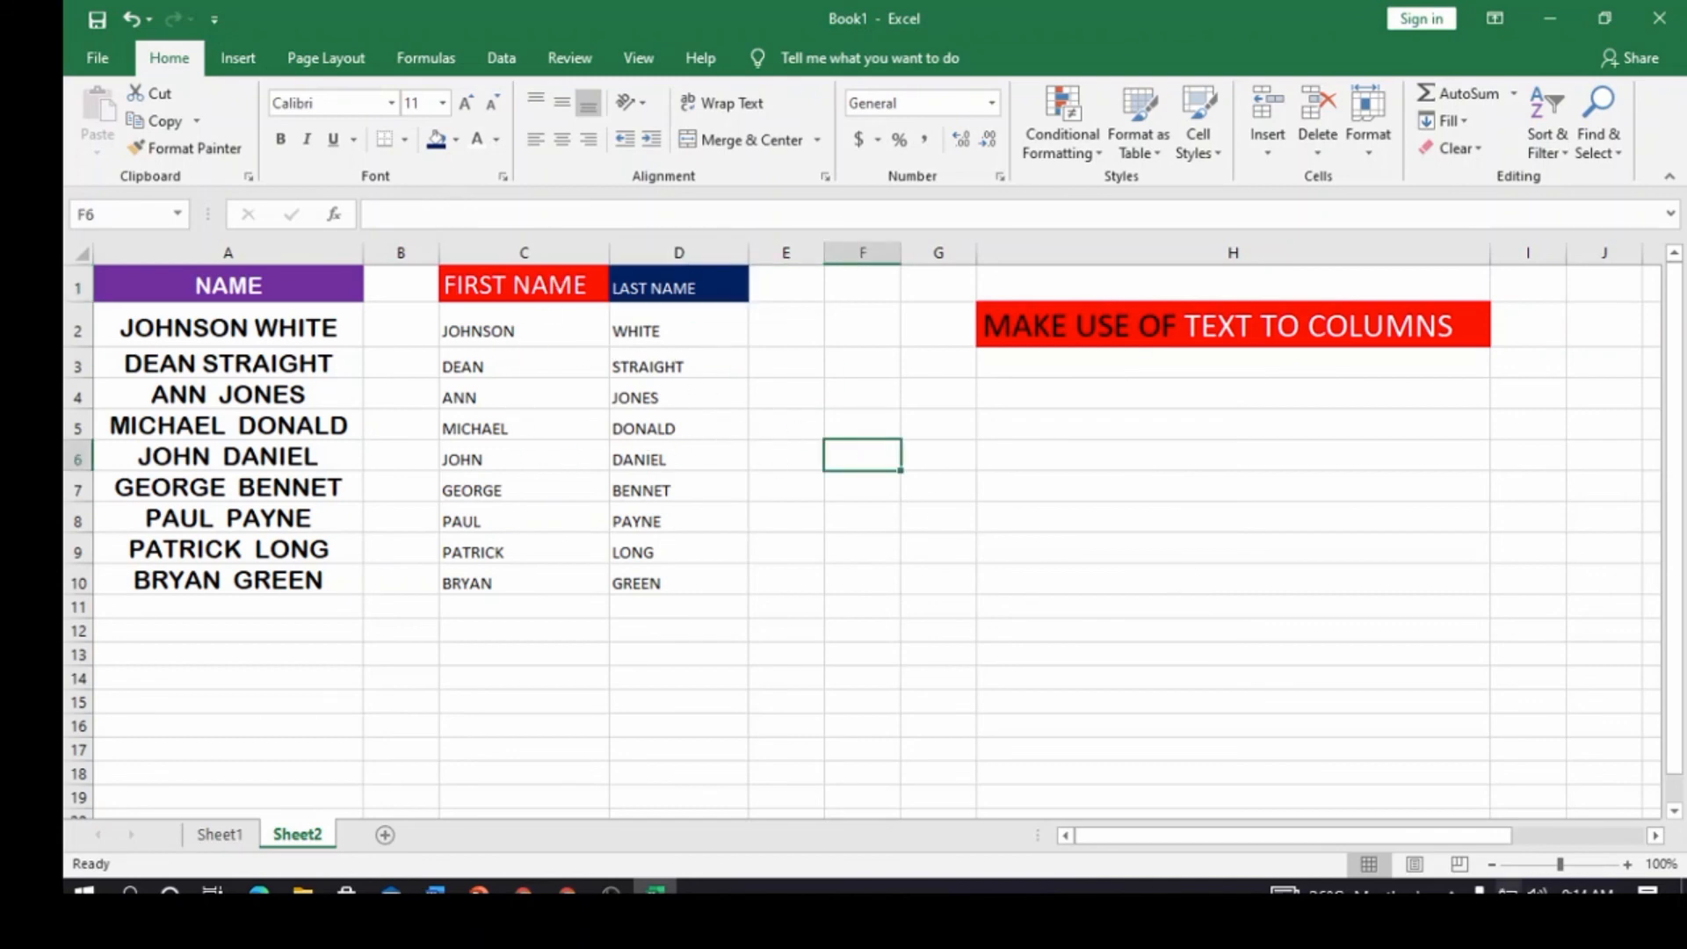
# Step: Enlarge the sheet to 150% and compare the full names in column A with the split names in columns C and D
pyautogui.click(1628, 865)
pyautogui.click(1628, 864)
pyautogui.click(1628, 865)
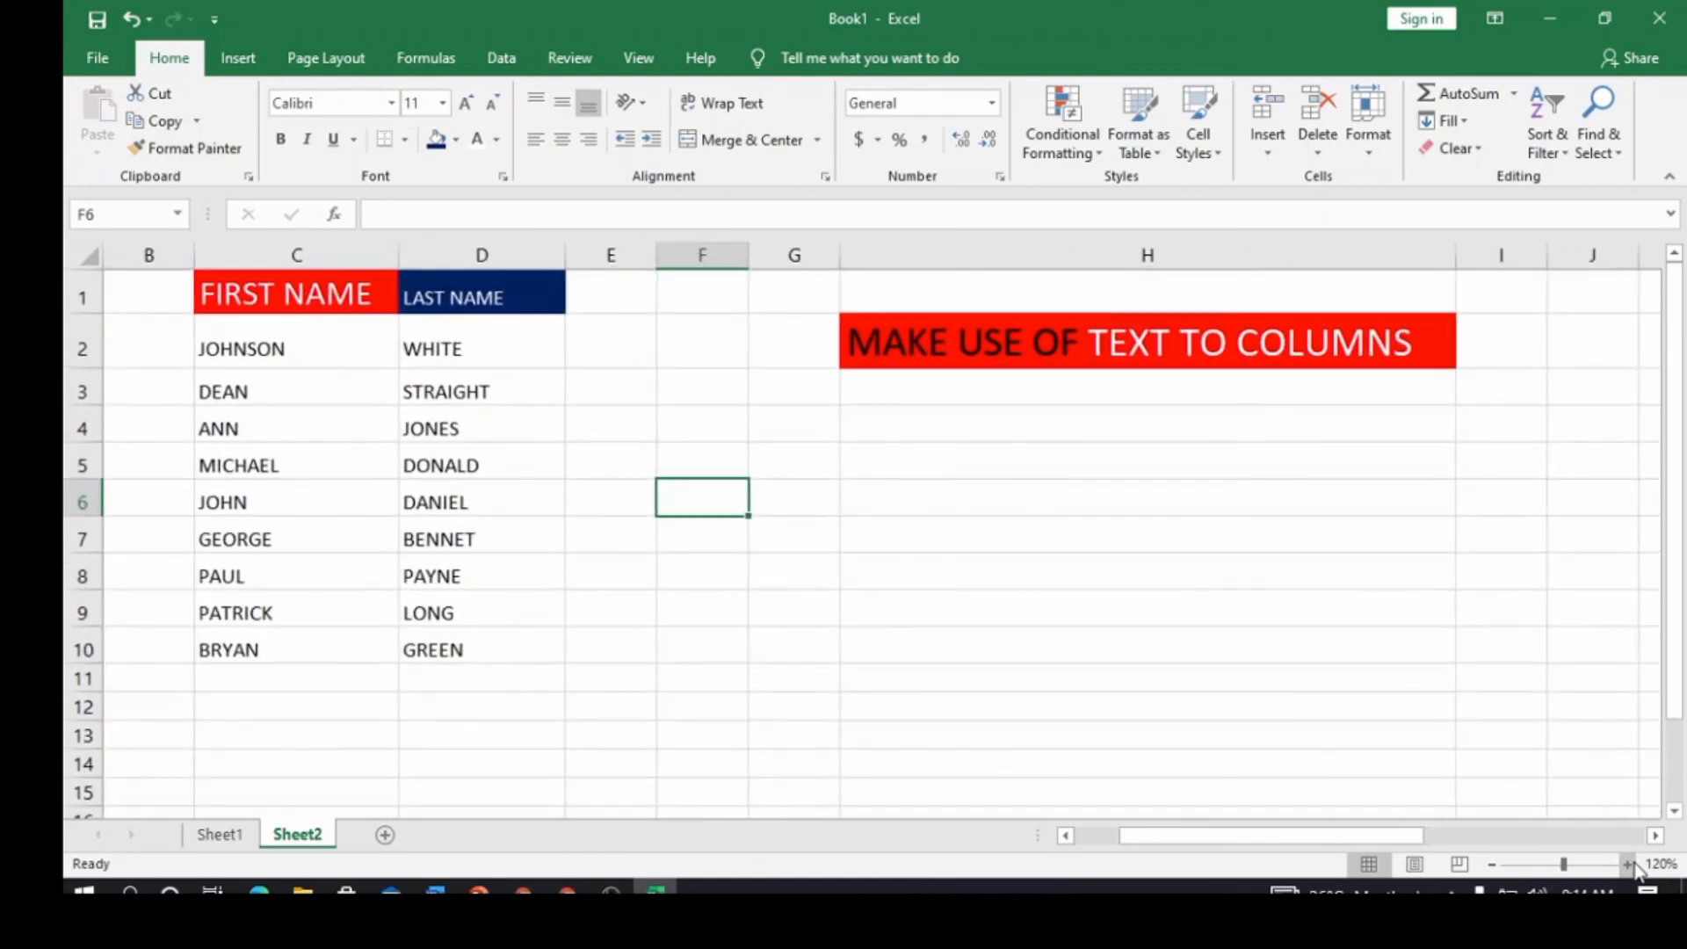
pyautogui.click(1628, 864)
pyautogui.click(1628, 865)
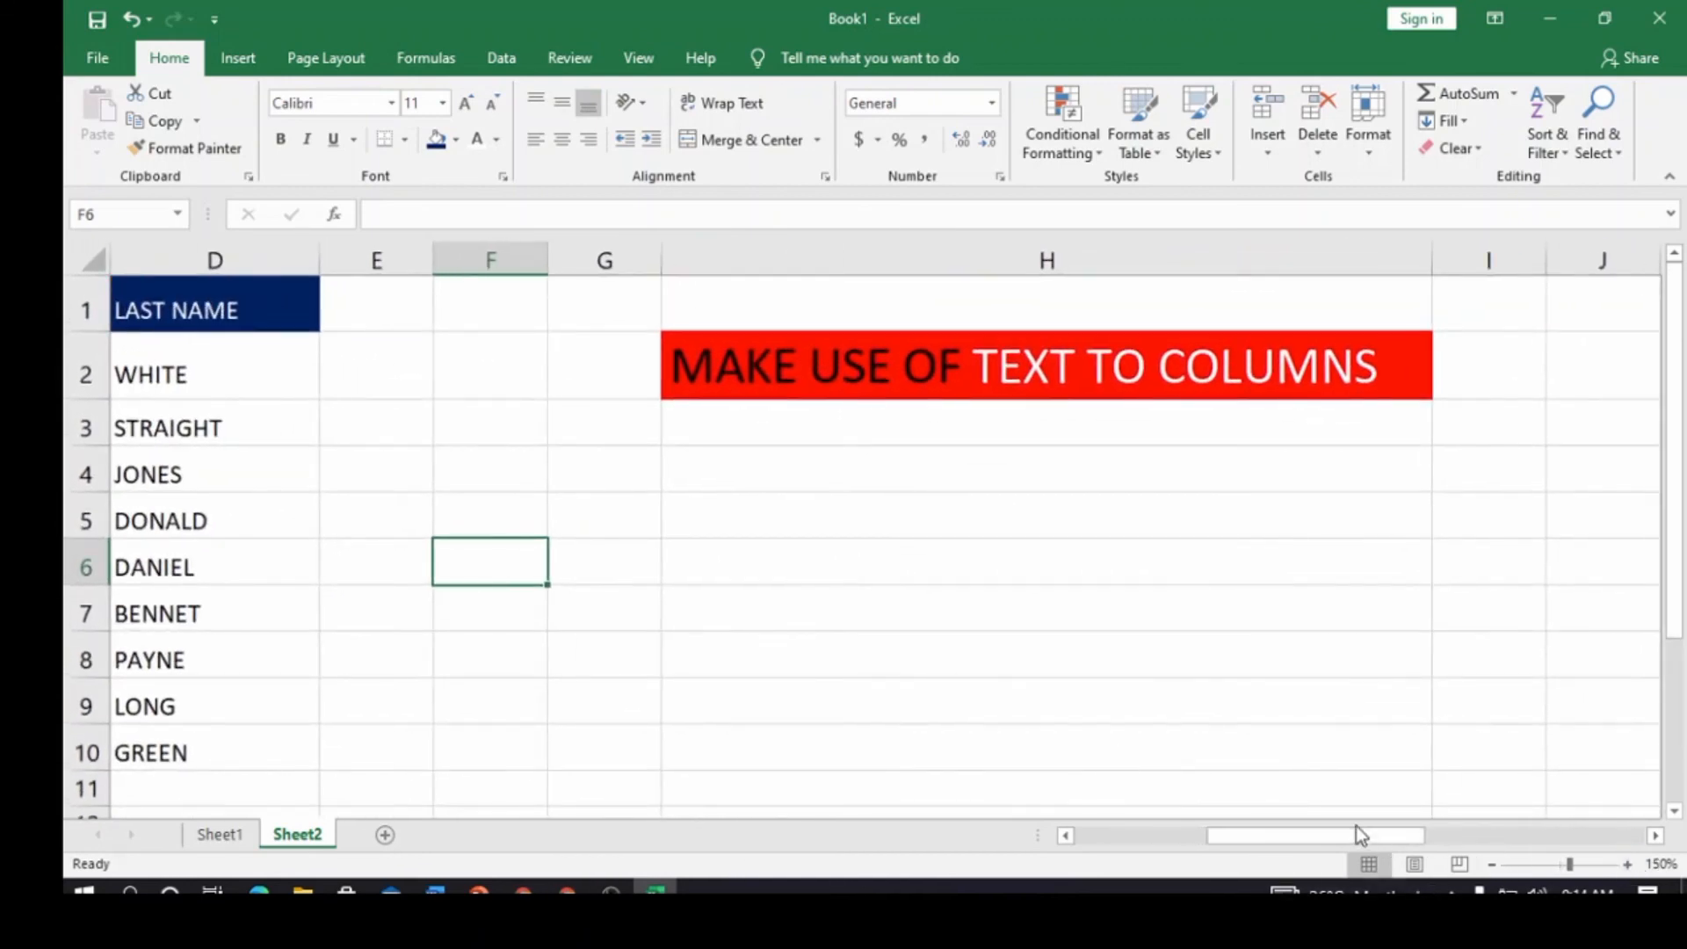
pyautogui.moveTo(1357, 830); pyautogui.dragTo(1226, 833)
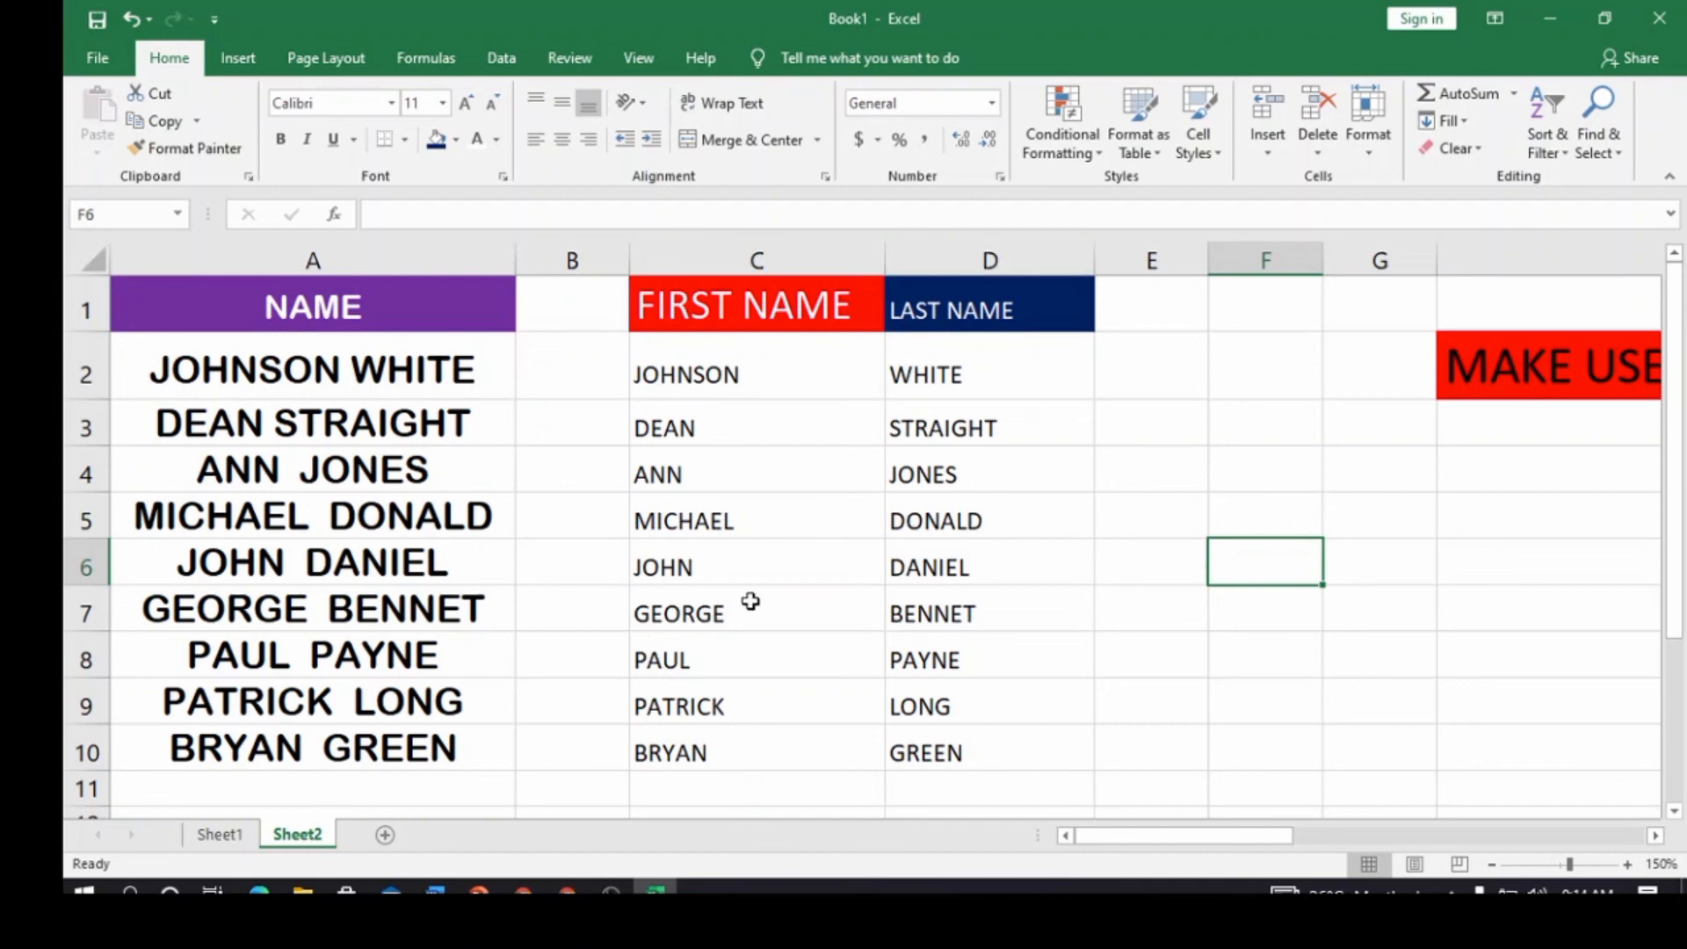
pyautogui.moveTo(1265, 835); pyautogui.dragTo(372, 622)
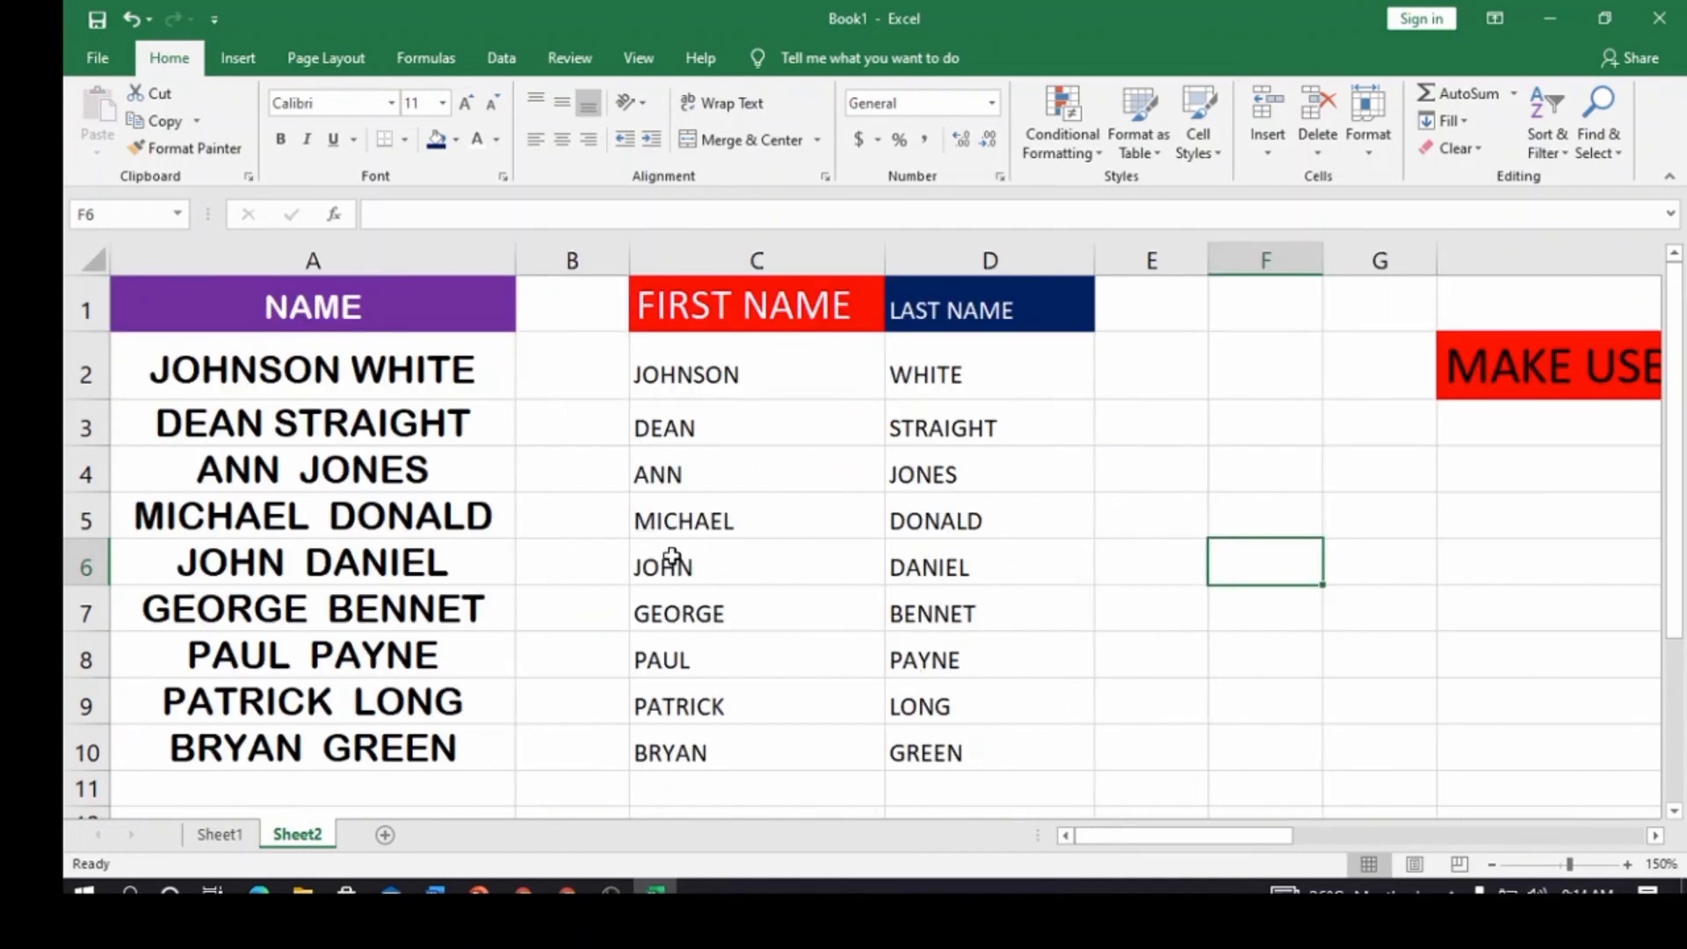